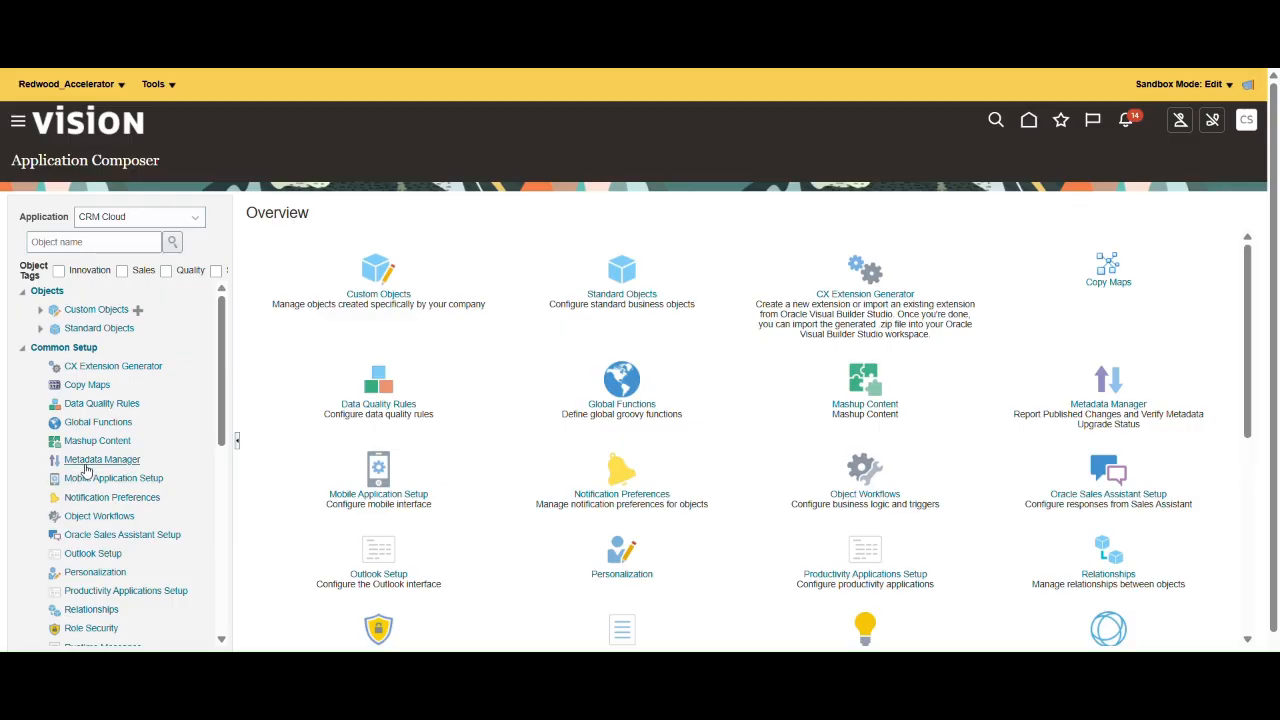
# - Generate a Metadata Manager configuration report for only the Opportunity object, keeping all metadata types and layout details included
pyautogui.click(385, 300)
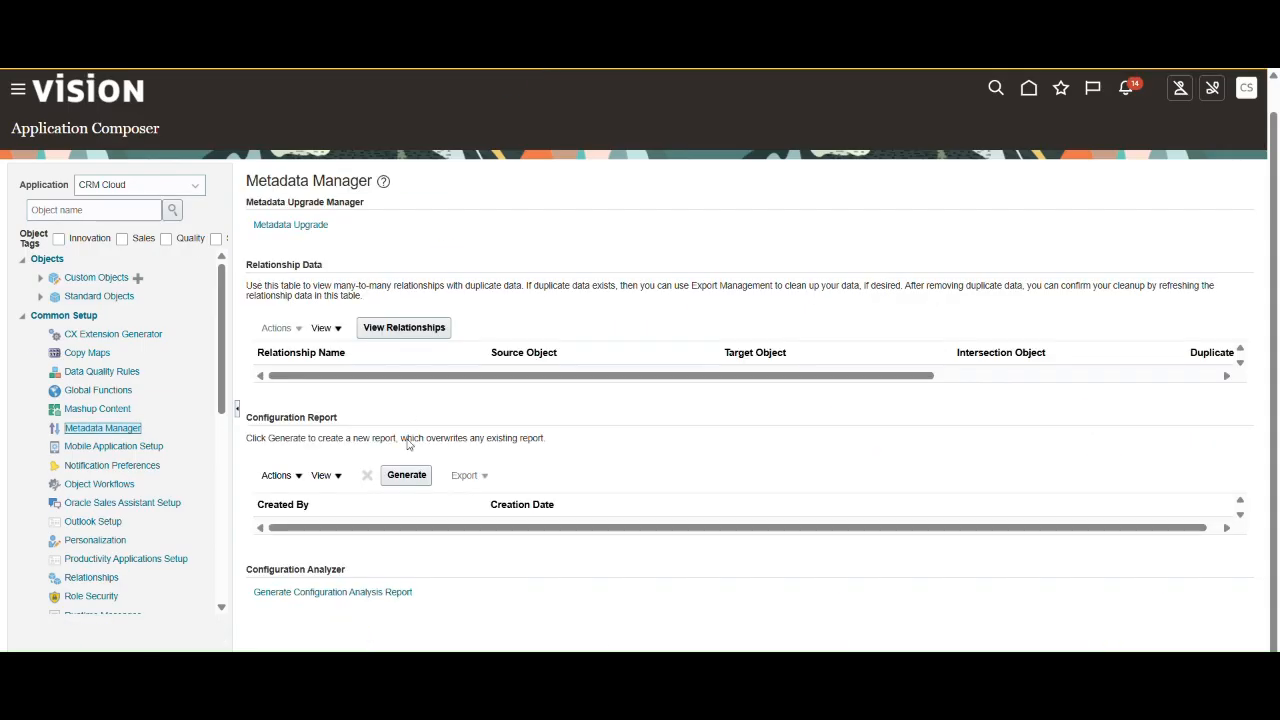
pyautogui.click(407, 476)
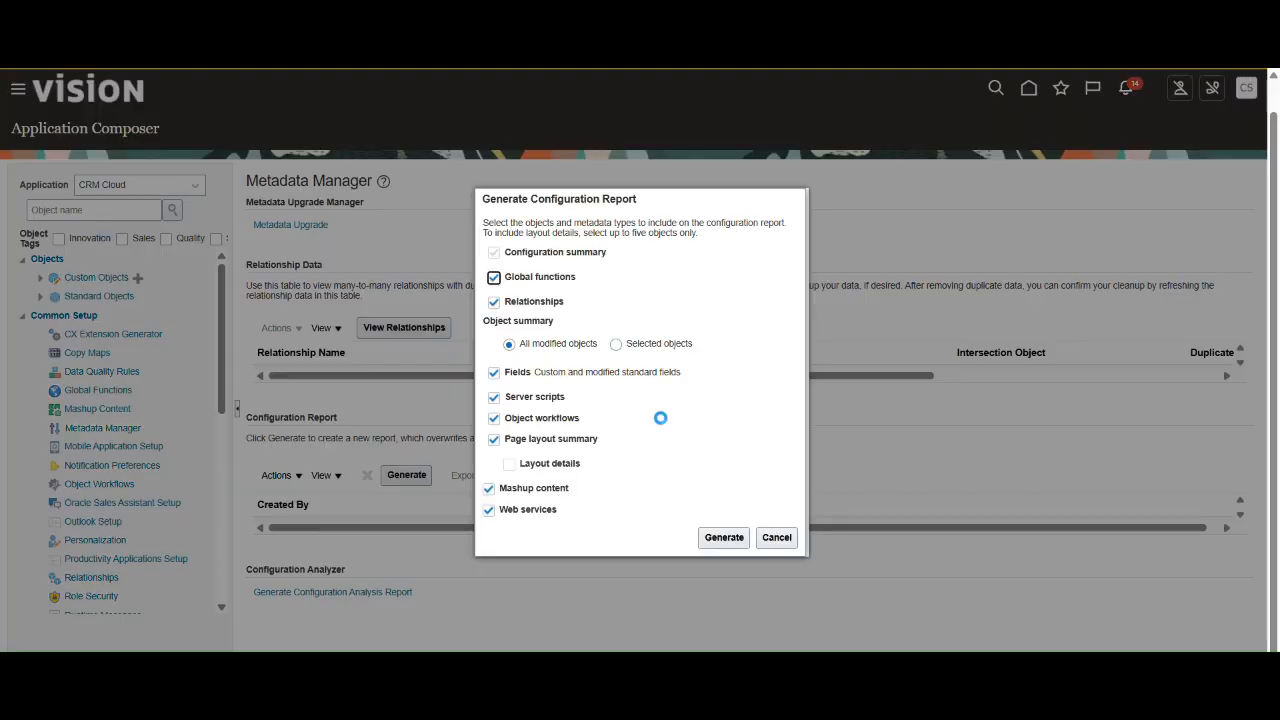
pyautogui.click(616, 344)
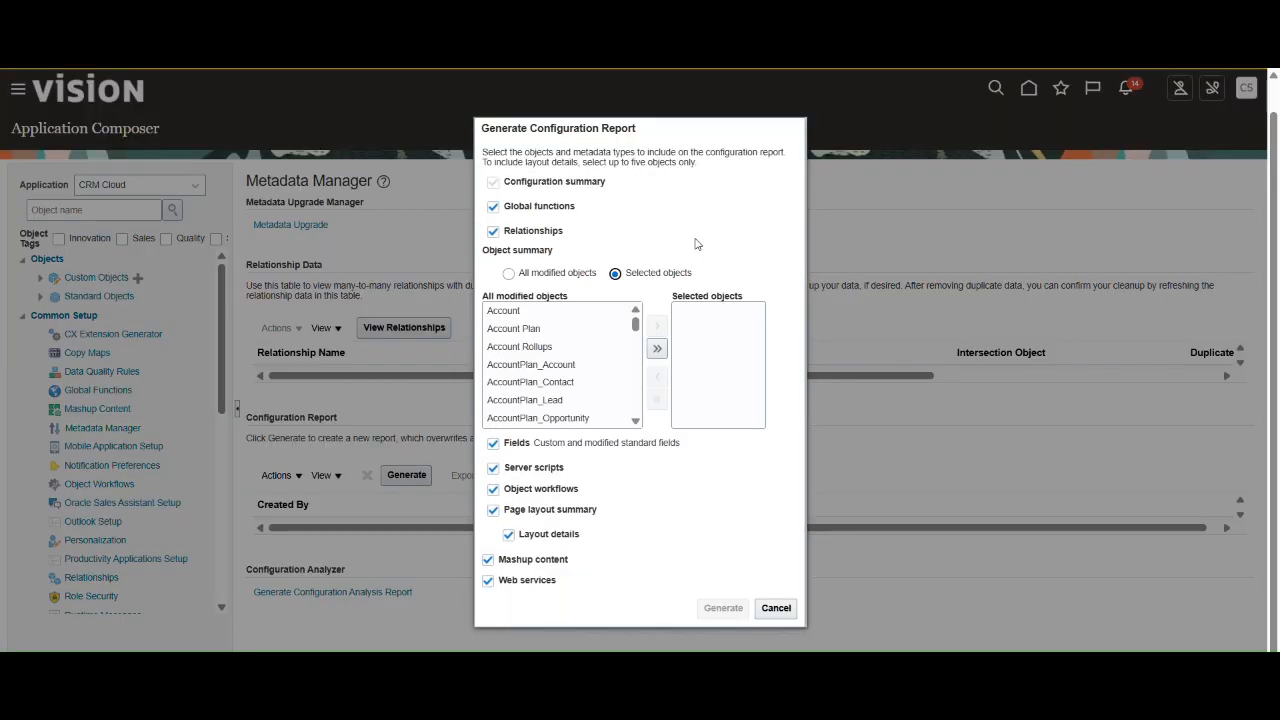
pyautogui.scroll(-5, 561, 371)
pyautogui.scroll(-10, 561, 371)
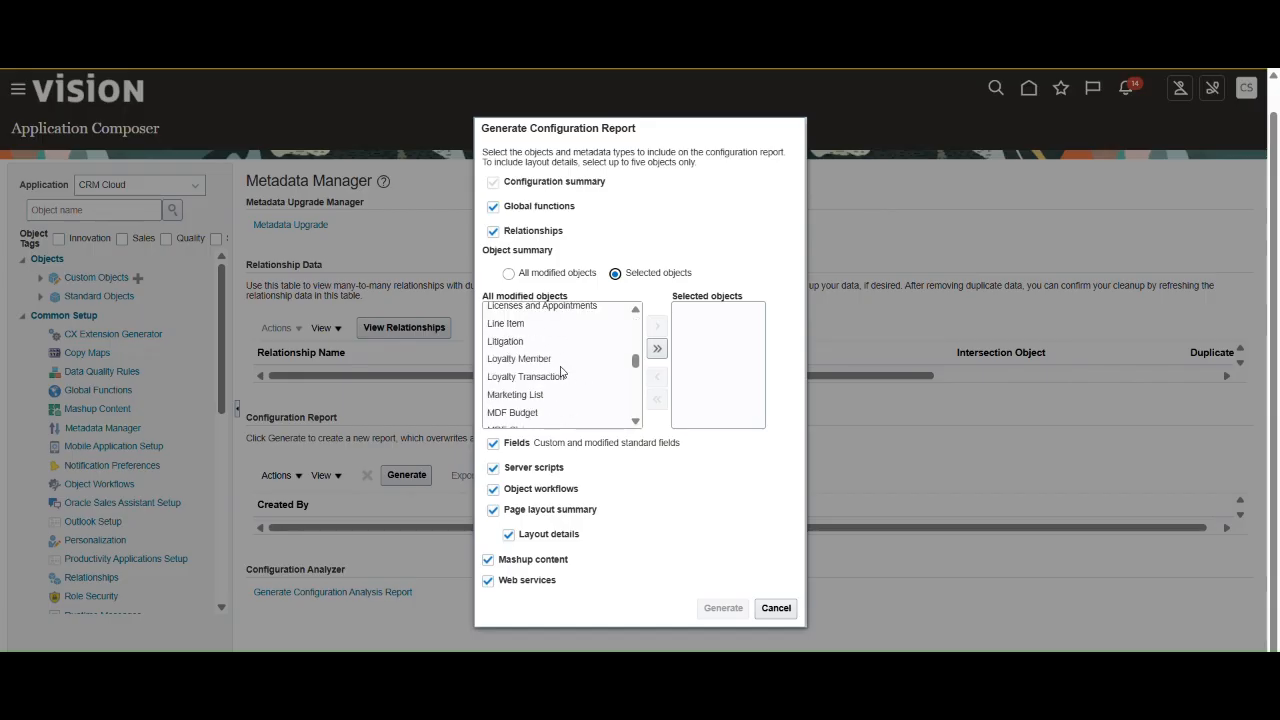
pyautogui.click(525, 378)
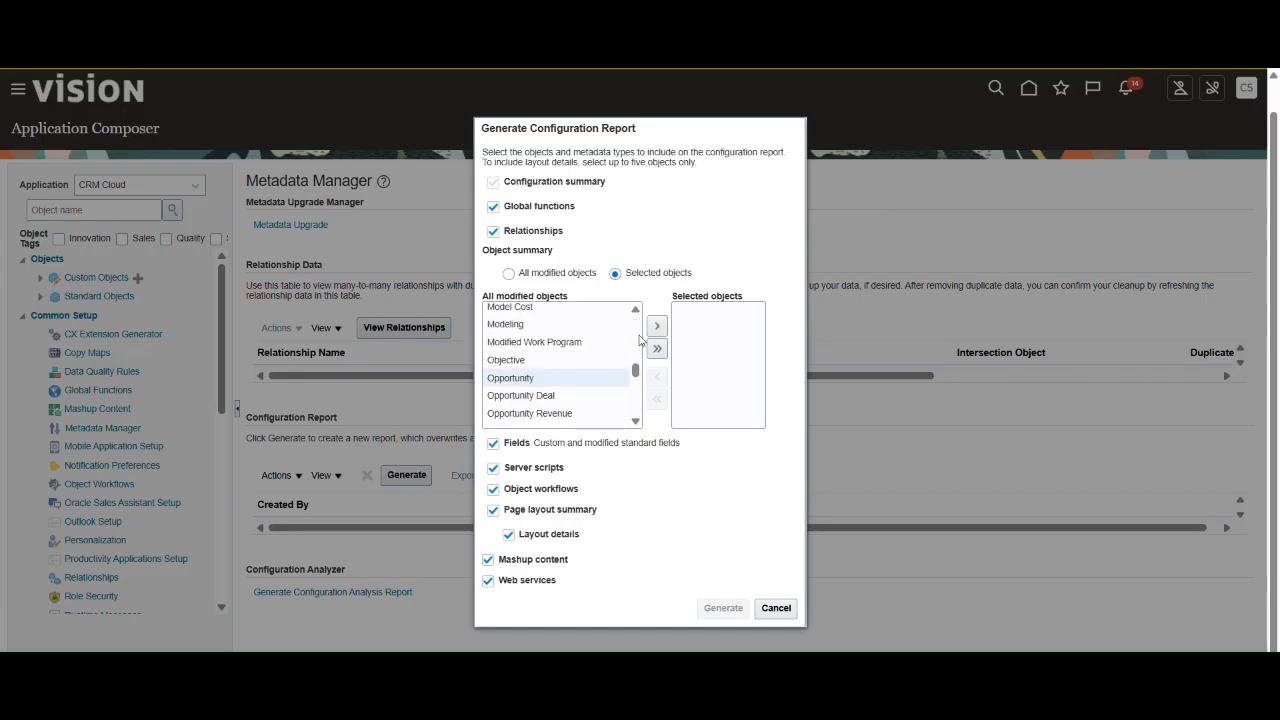
pyautogui.click(657, 326)
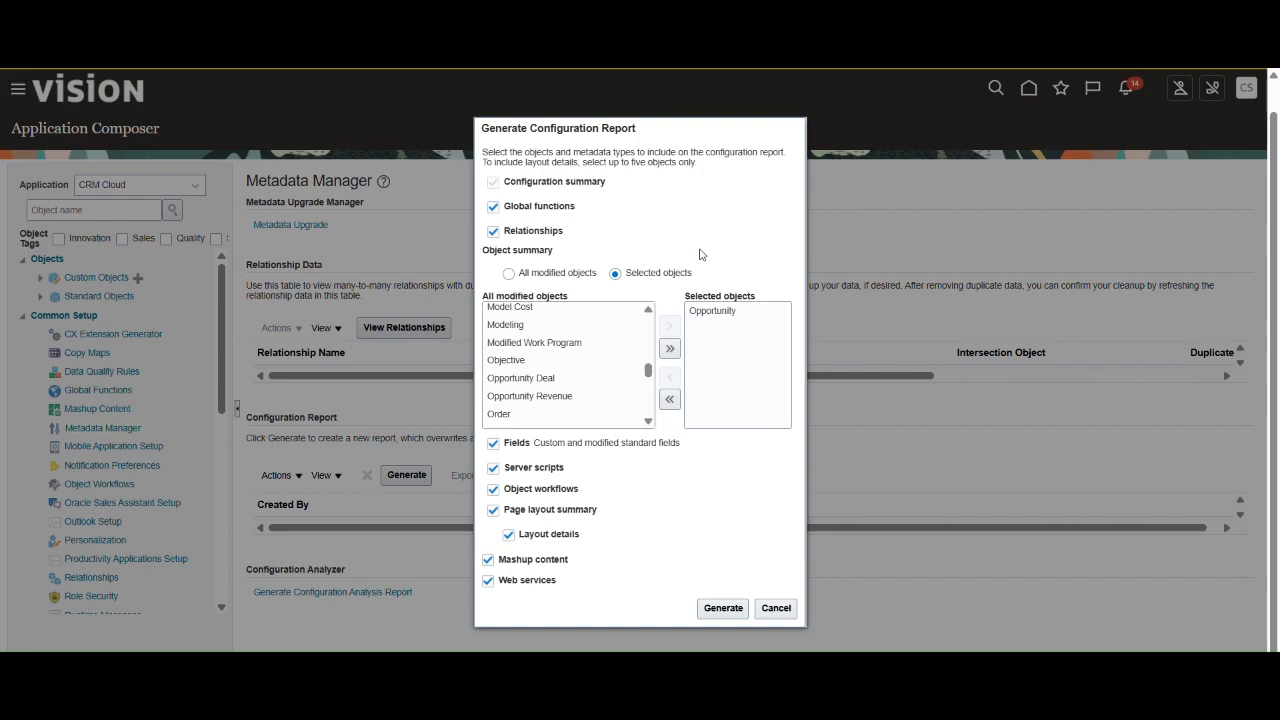
pyautogui.click(722, 610)
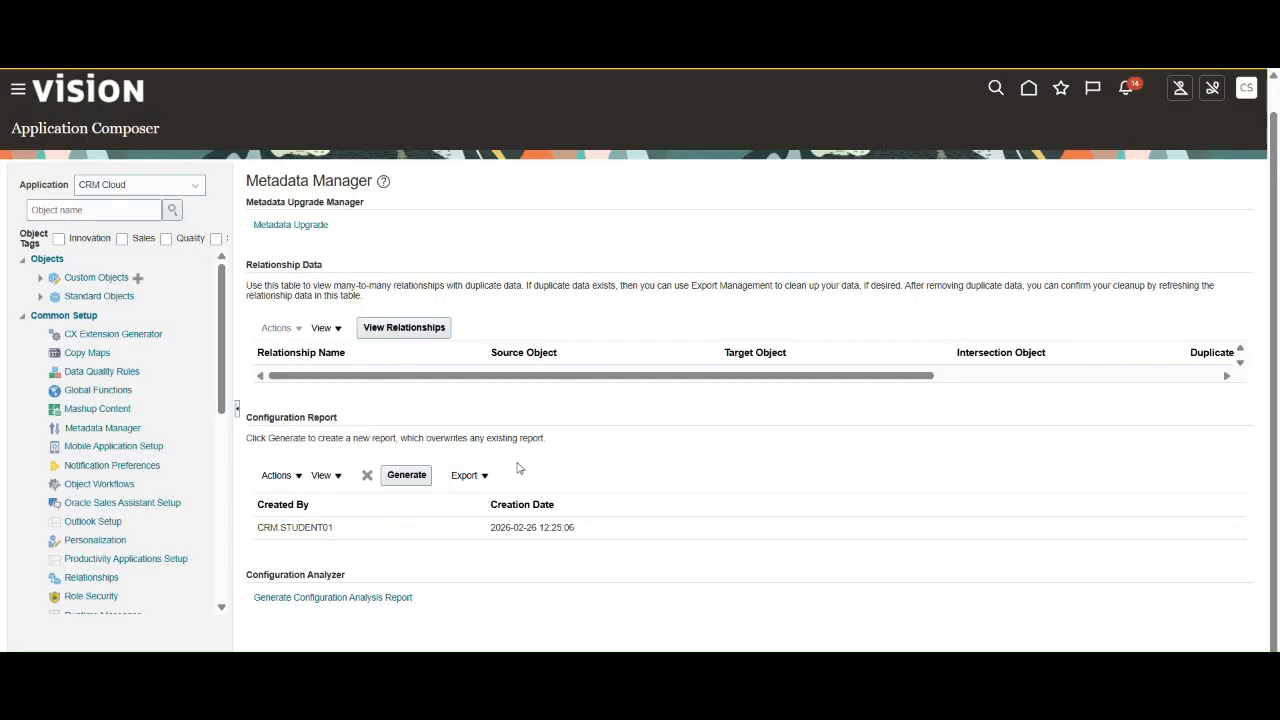
# - Export the generated configuration report as an XML file
pyautogui.click(324, 545)
pyautogui.click(466, 475)
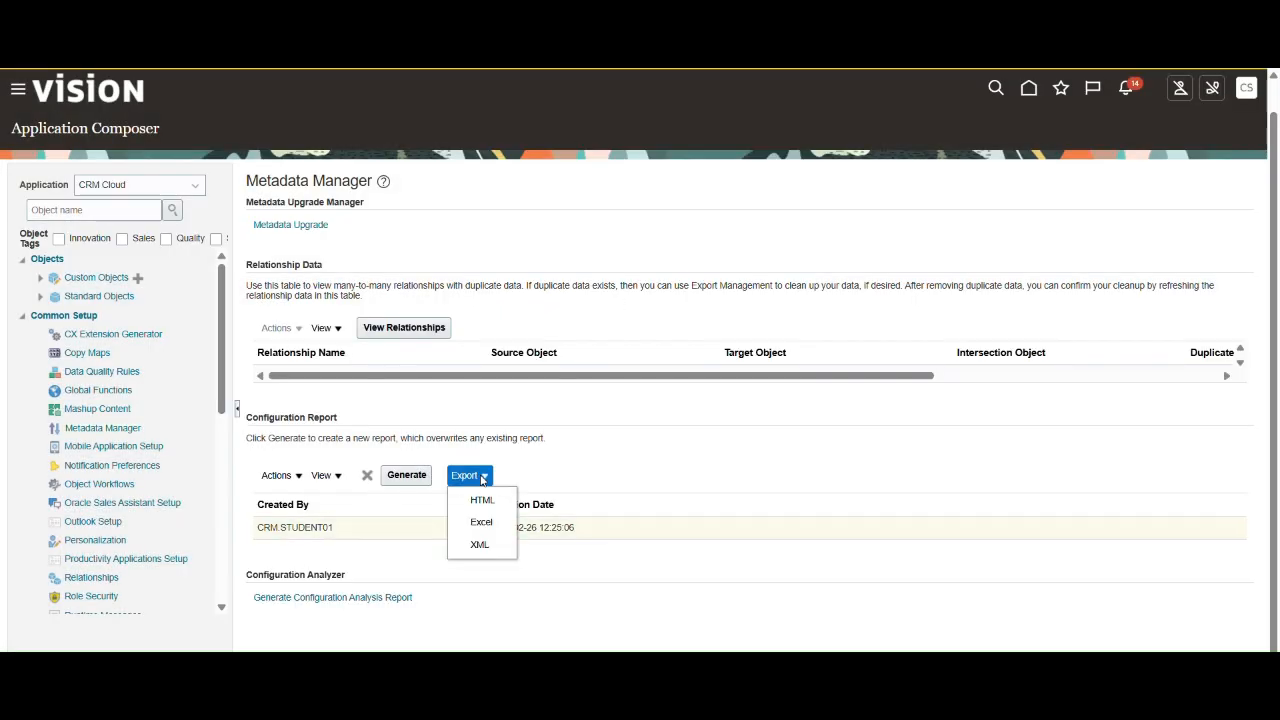
pyautogui.click(481, 524)
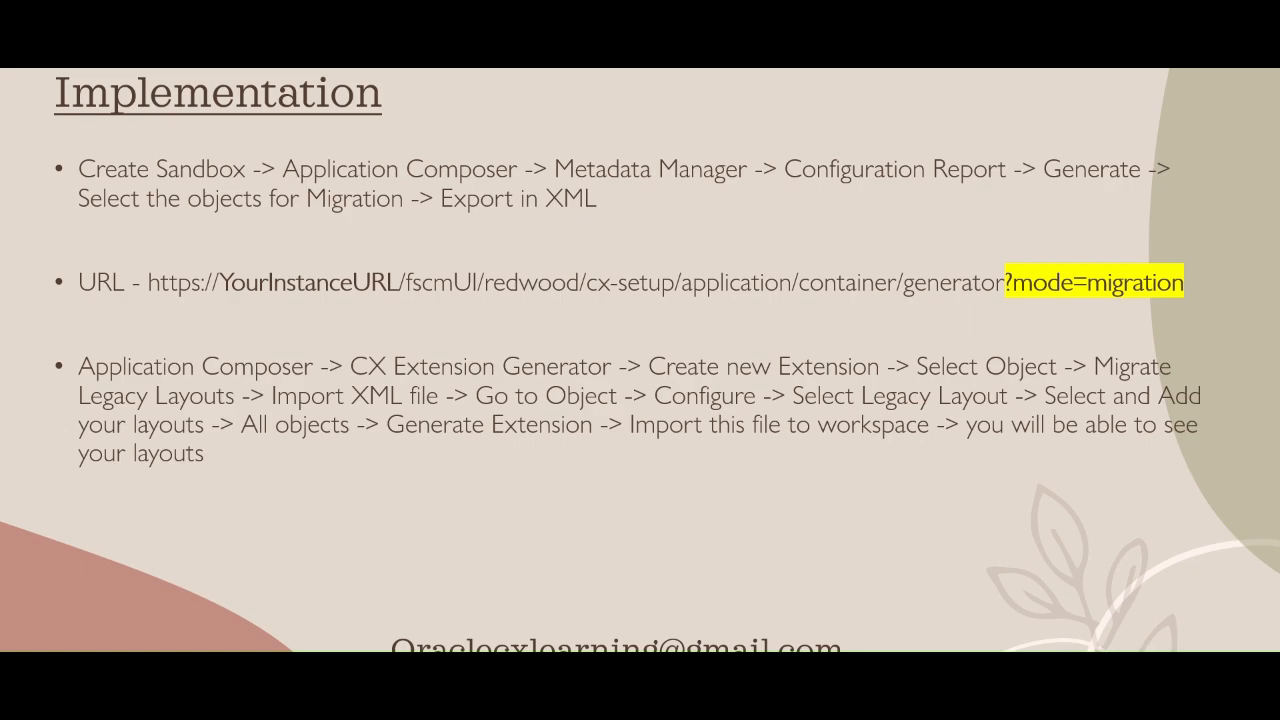
# - Open the CX Extension Generator and reload it in migration mode by adding ?mode=migration to its URL
pyautogui.hotkey('alt', 'Tab')
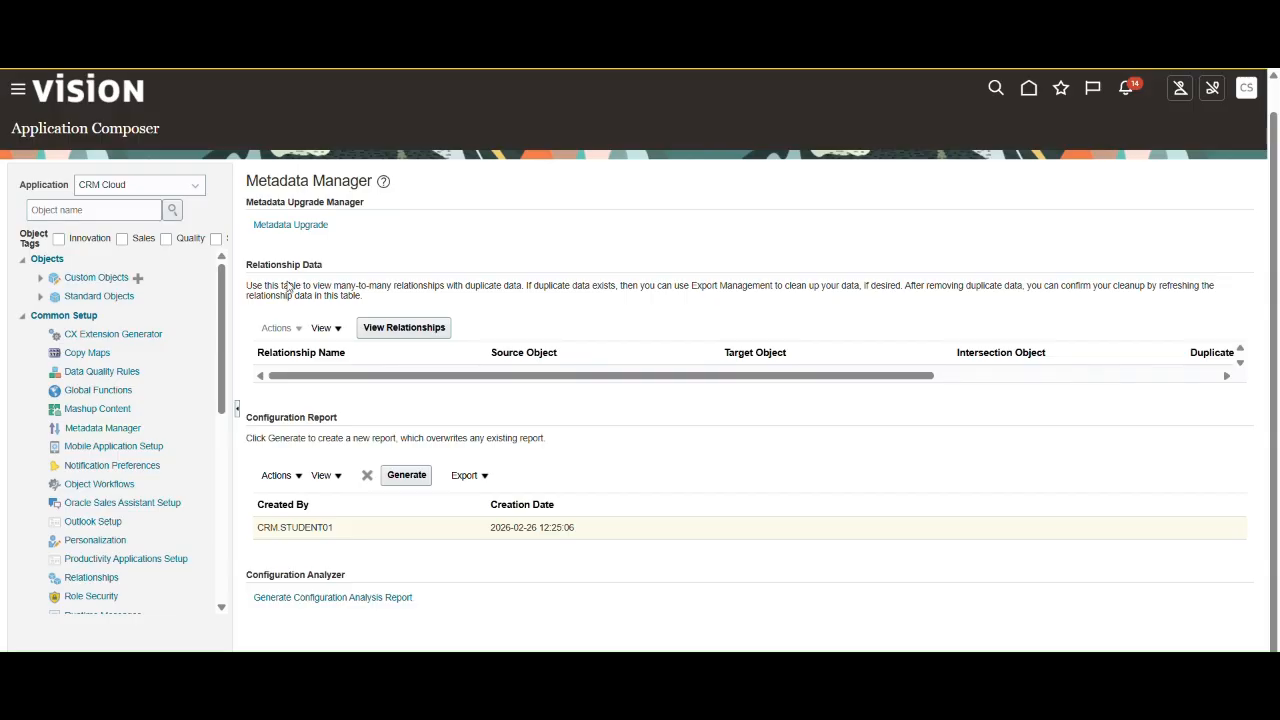
pyautogui.click(101, 337)
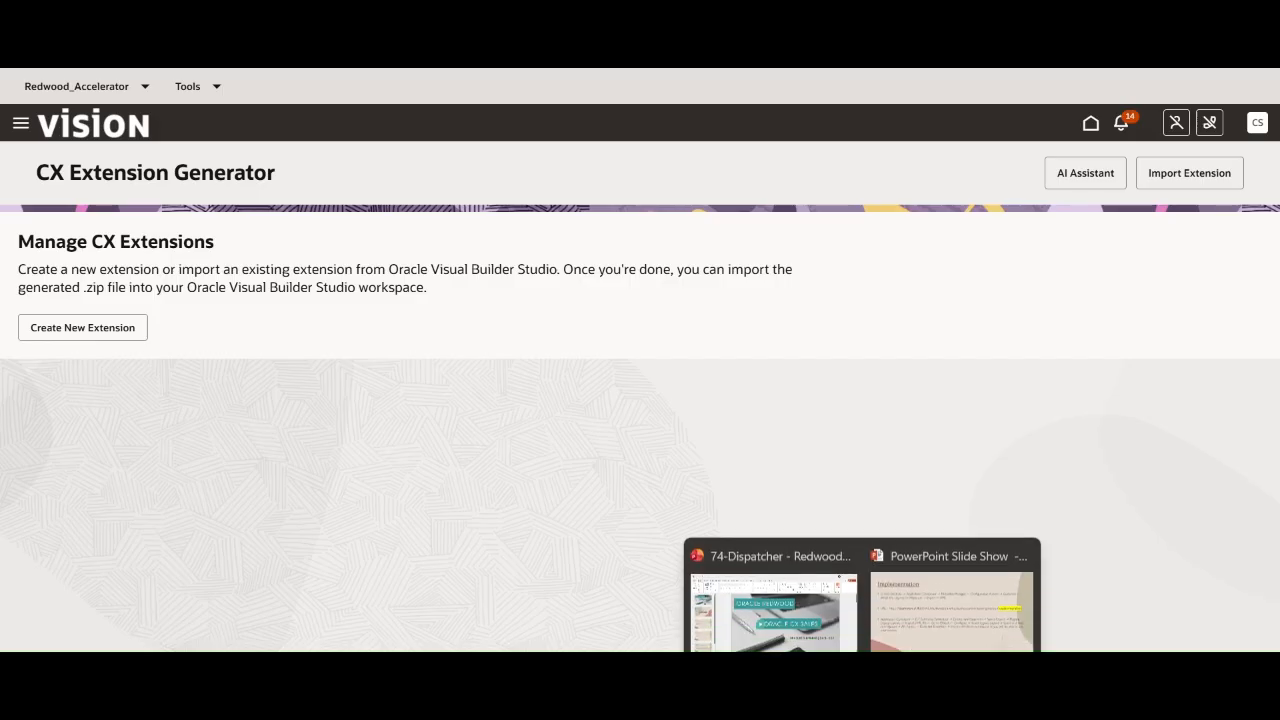
pyautogui.click(938, 585)
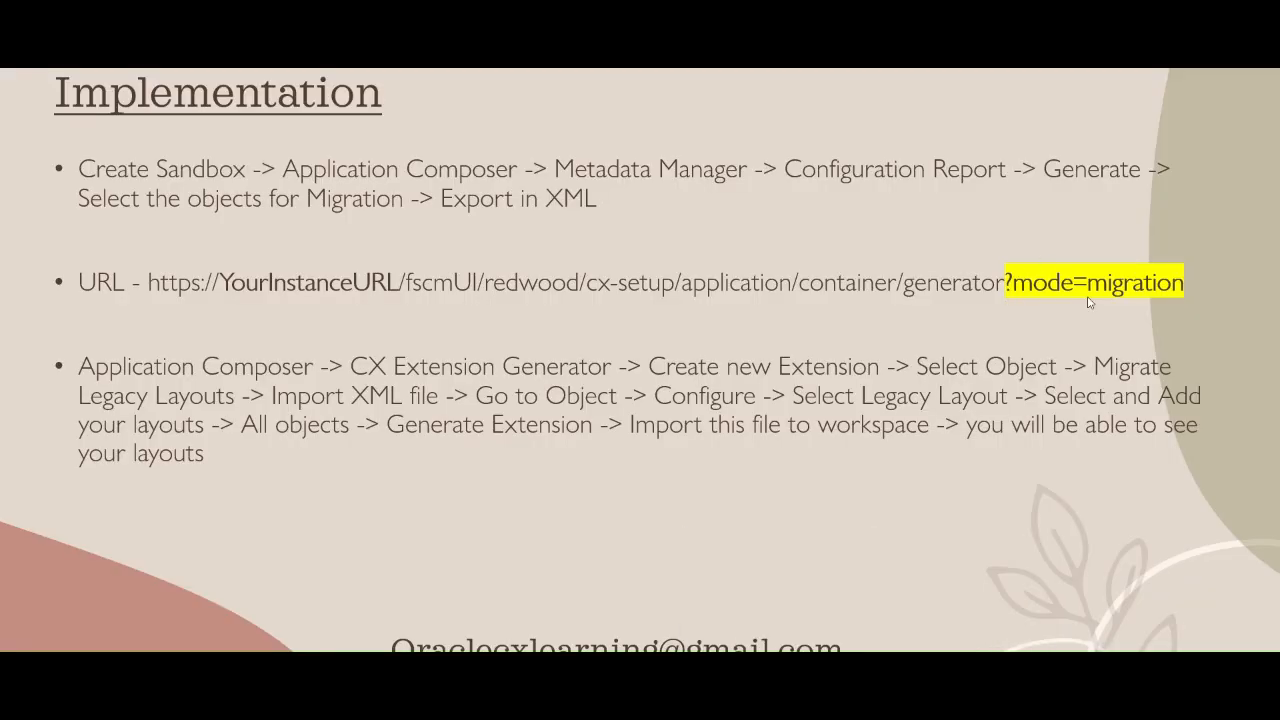
pyautogui.hotkey('alt', 'Tab')
pyautogui.hotkey('alt', 'Tab')
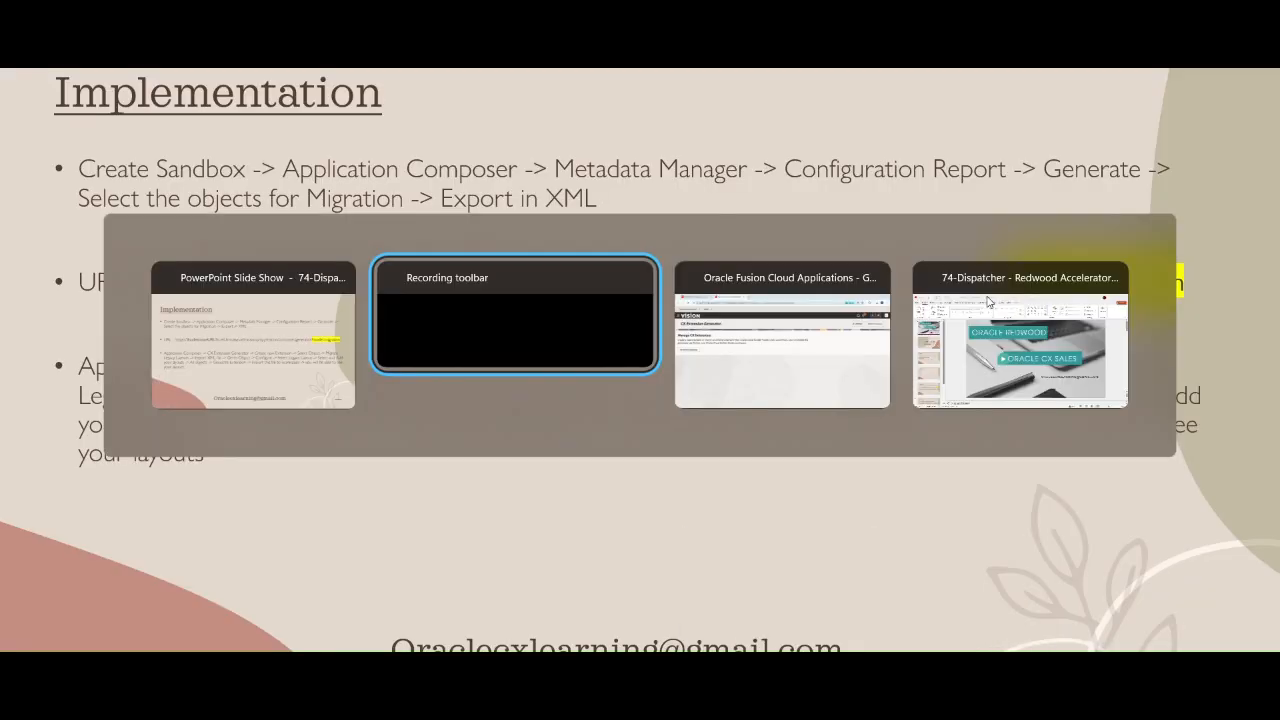
pyautogui.hotkey('ctrl', 'l')
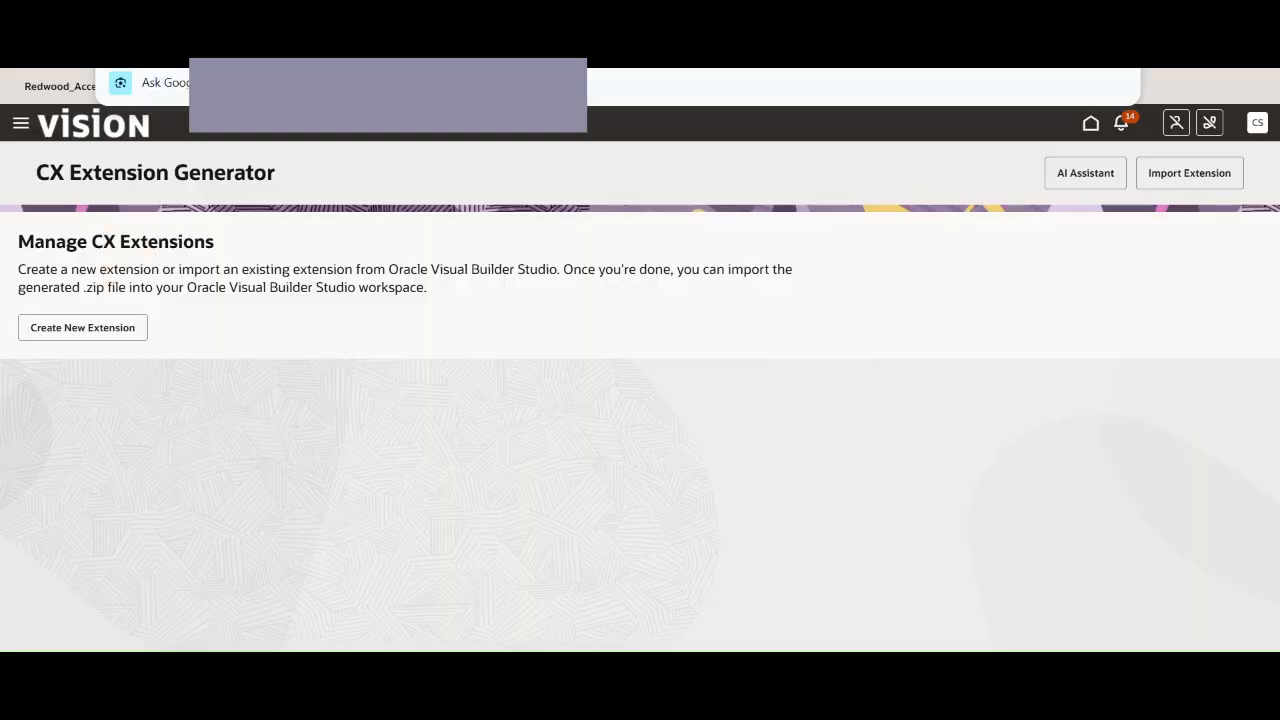
pyautogui.hotkey('ctrl', 'v')
pyautogui.write('m')
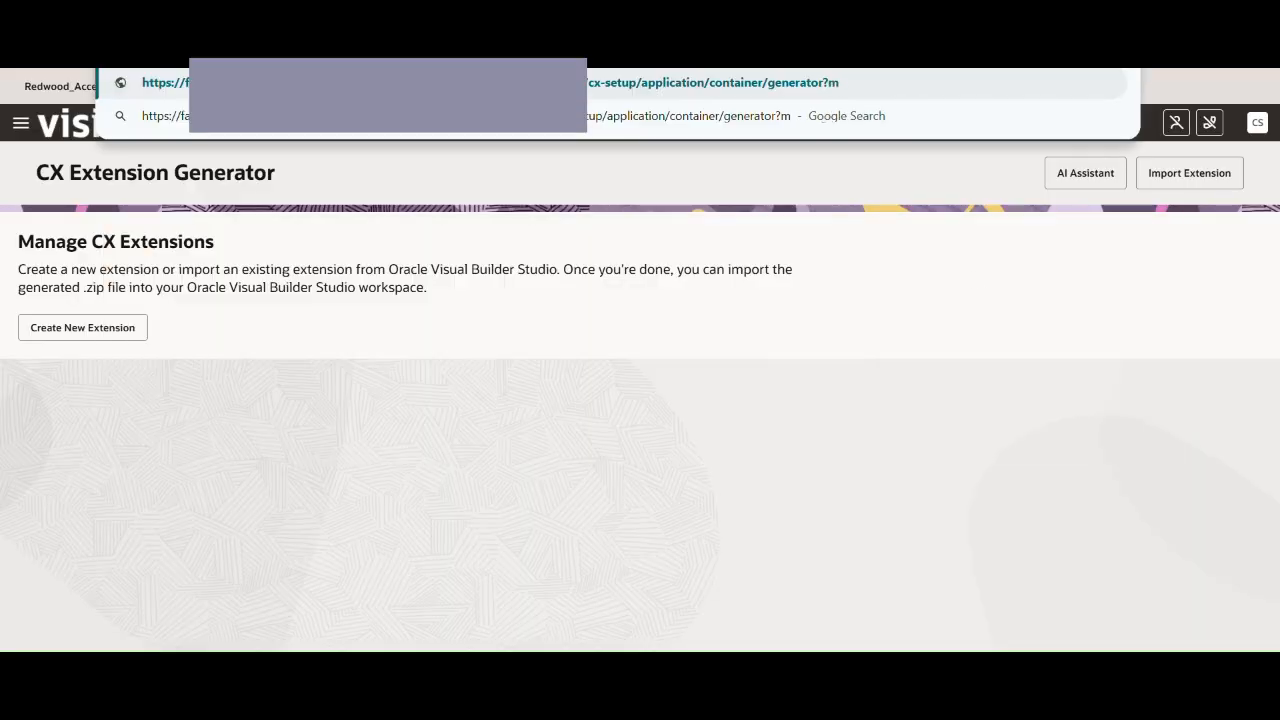
pyautogui.write('ode=migration')
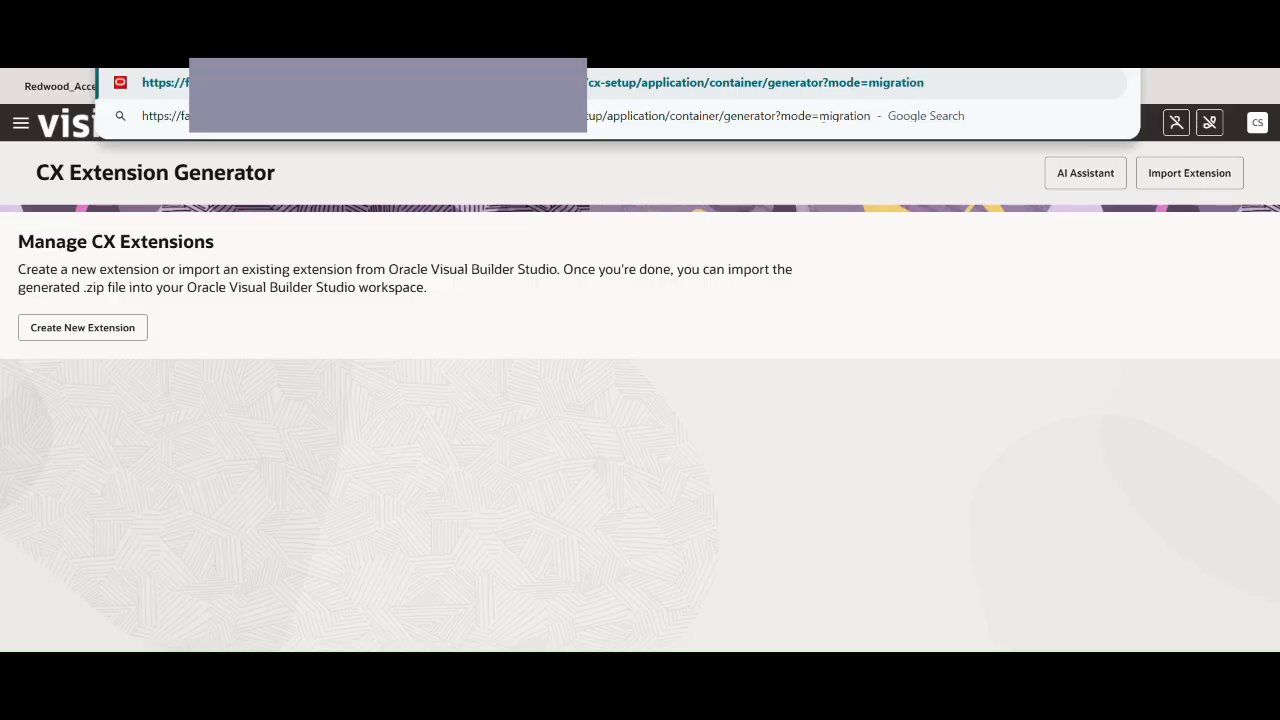
pyautogui.press('Return')
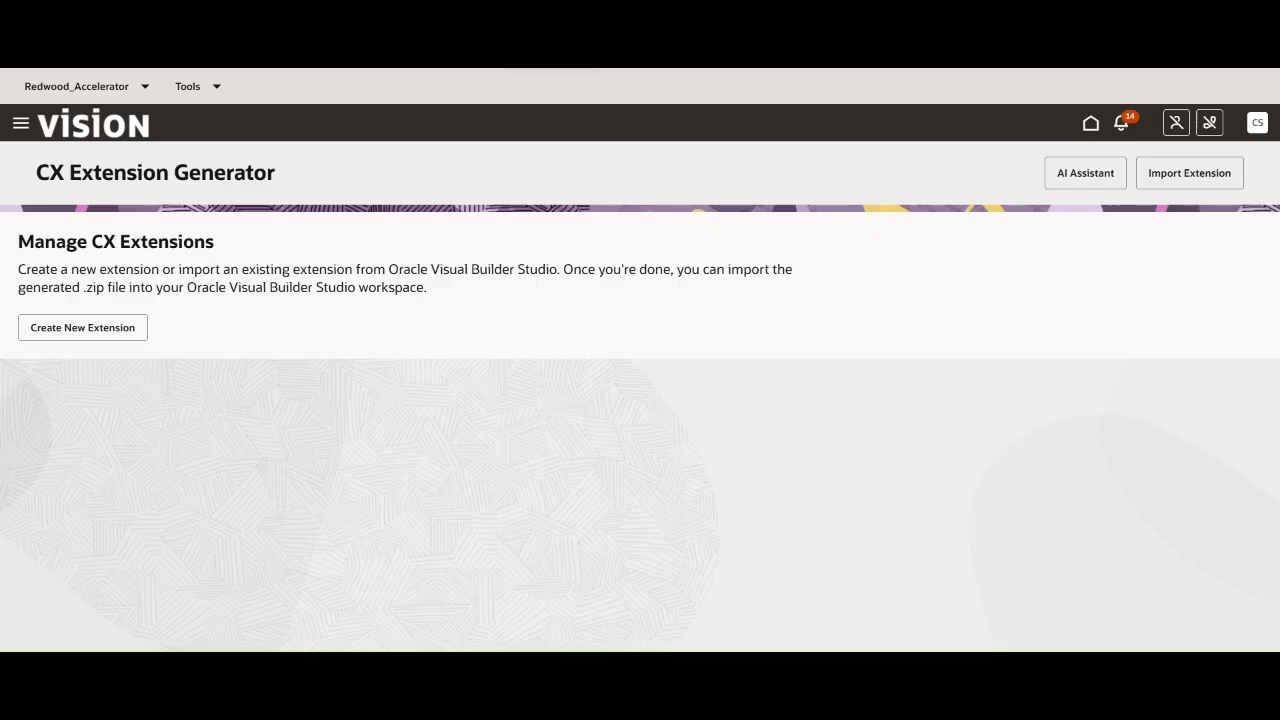
# - Create a new extension containing the Opportunity object of the Sales application
pyautogui.click(91, 318)
pyautogui.click(900, 224)
pyautogui.write('oppo')
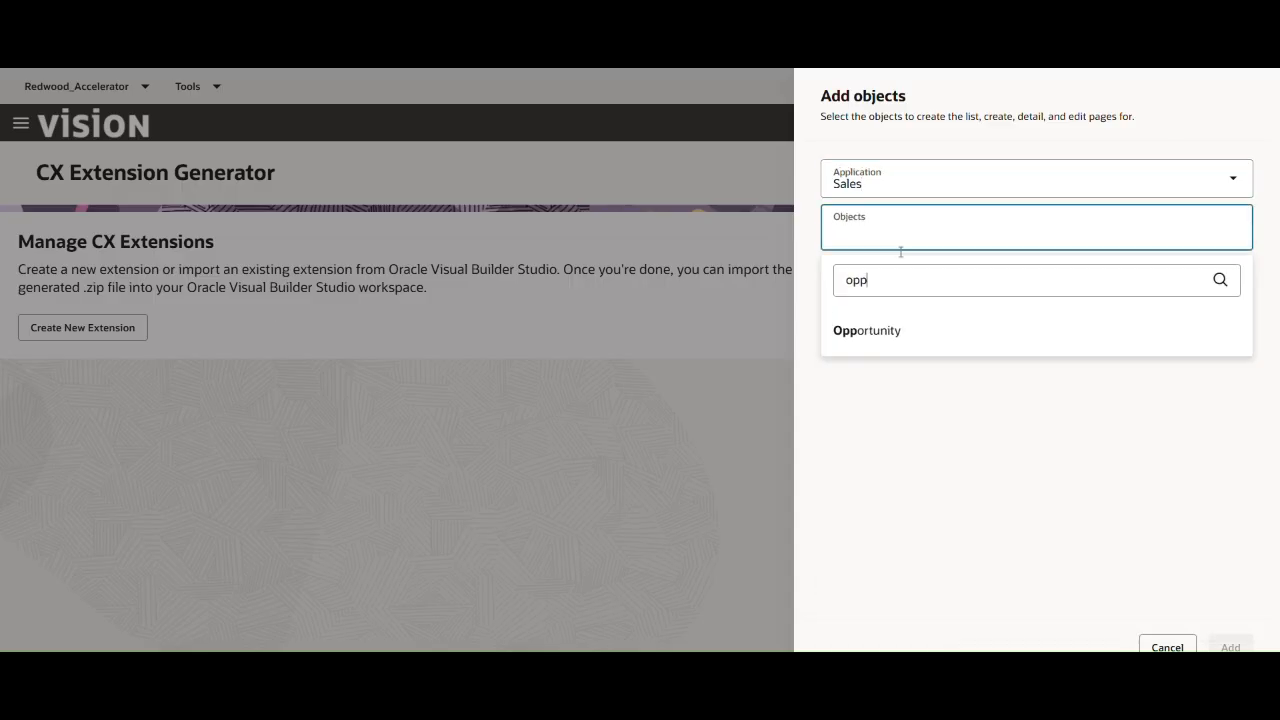
pyautogui.click(897, 331)
pyautogui.click(1233, 647)
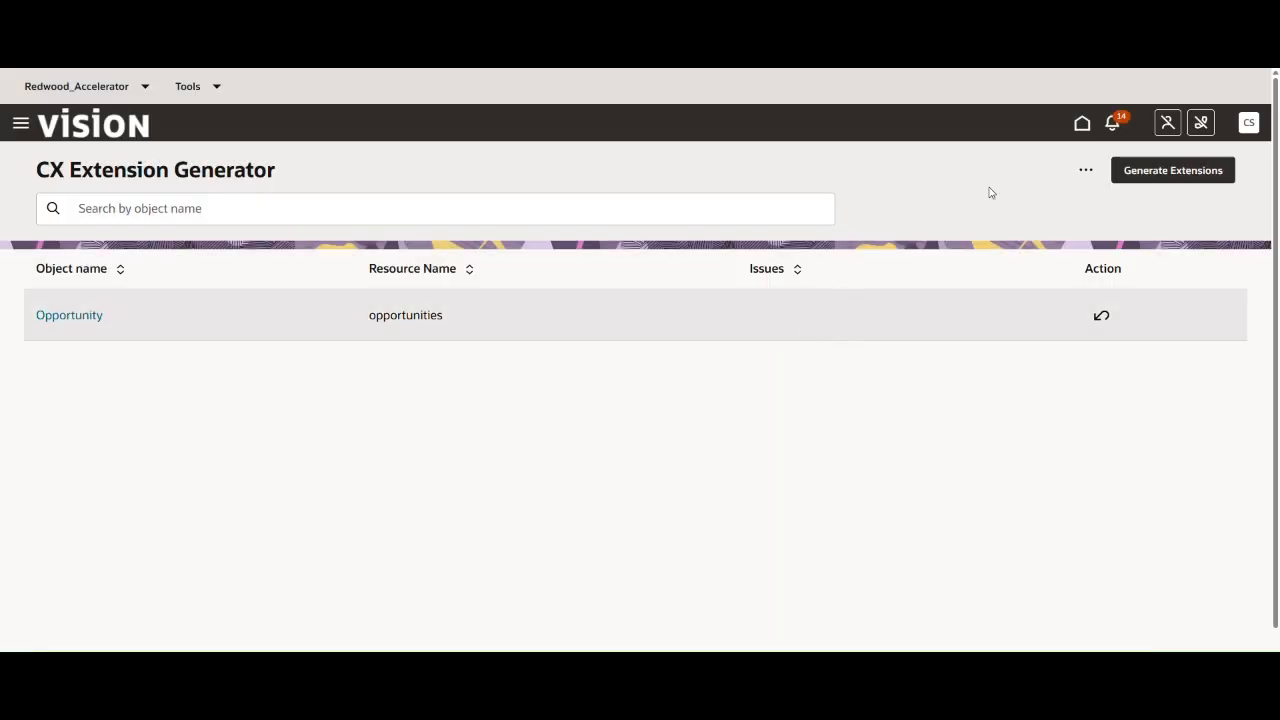
# - Import ConfigurationReport (2).xml into the extension to migrate the legacy layouts
pyautogui.click(1086, 170)
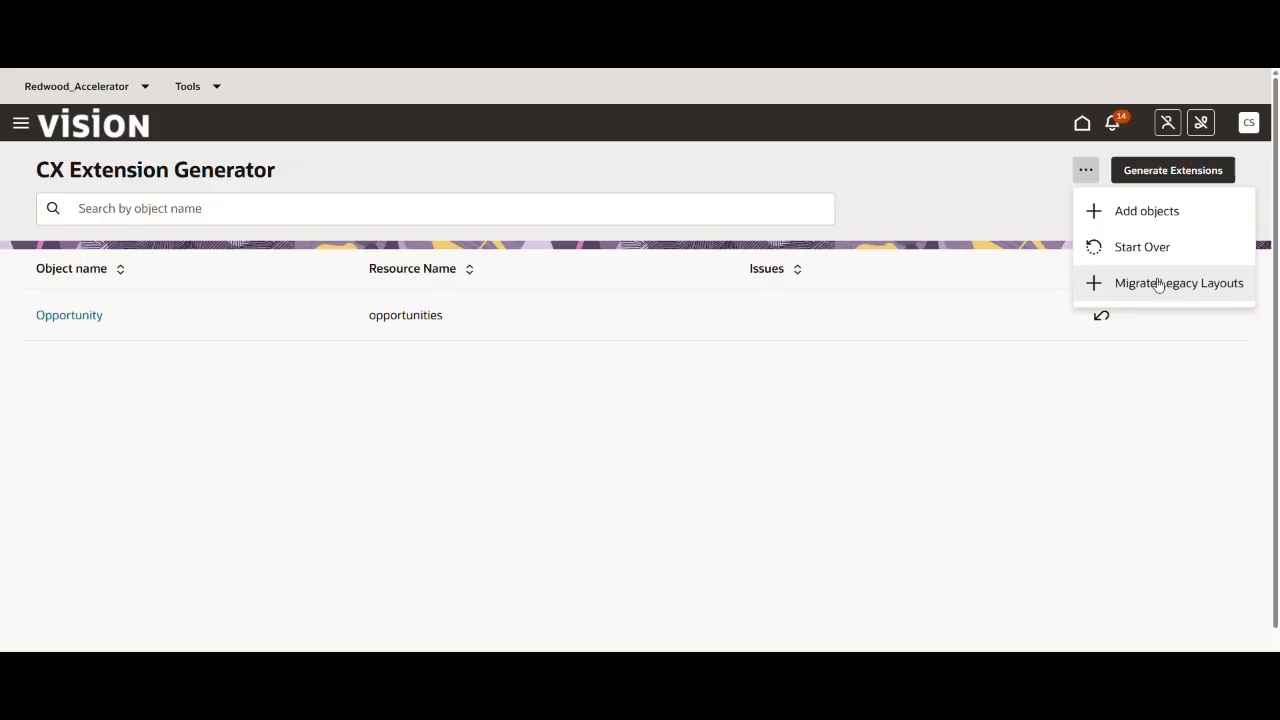
pyautogui.click(1158, 285)
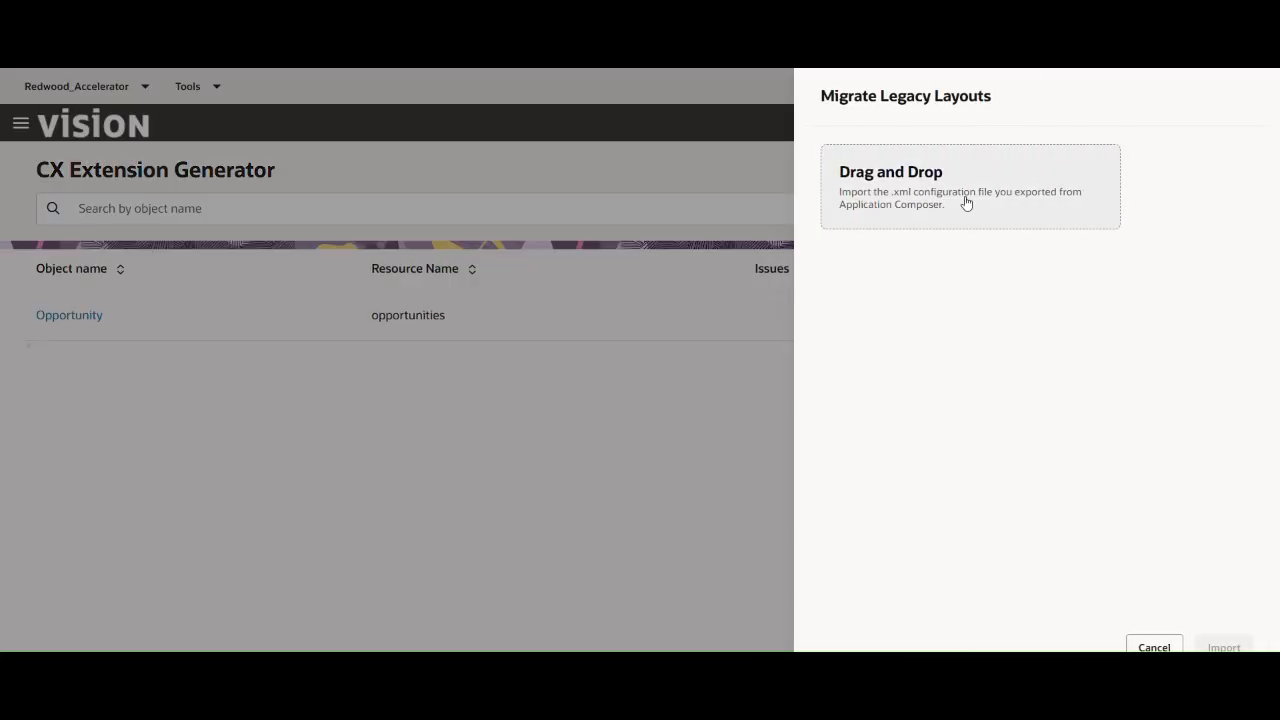
pyautogui.click(908, 203)
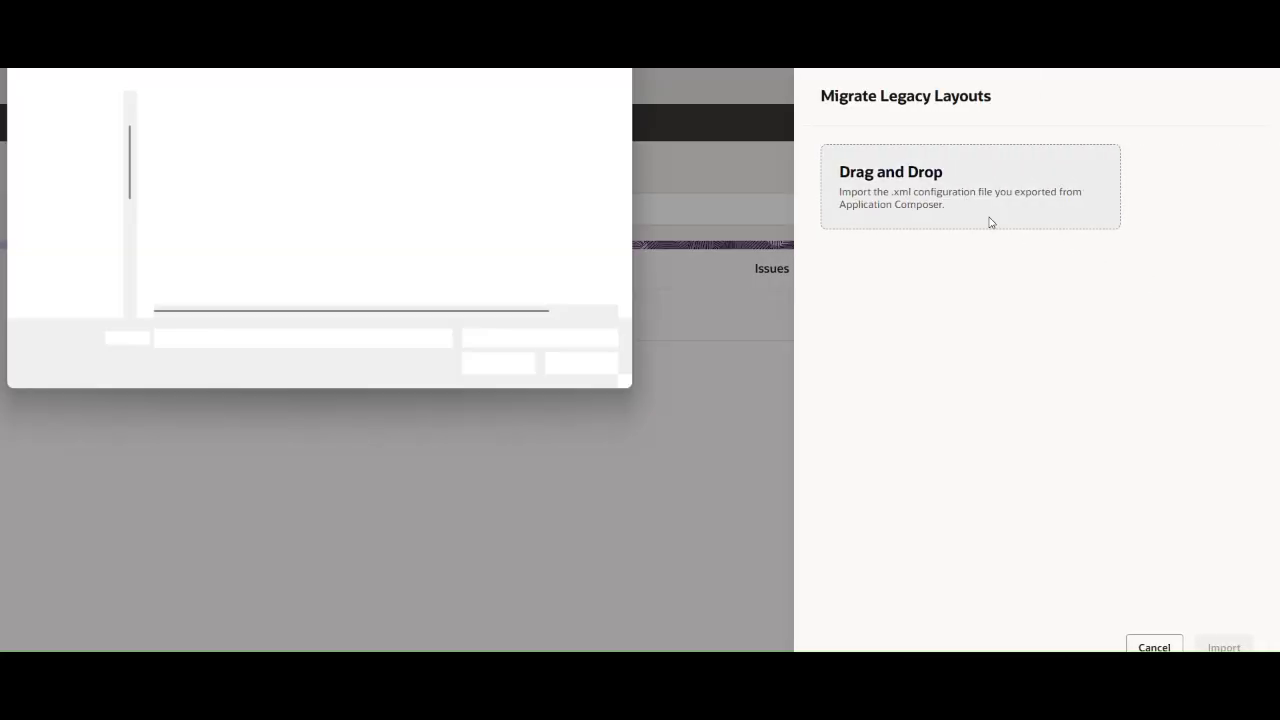
pyautogui.click(308, 147)
pyautogui.doubleClick(308, 147)
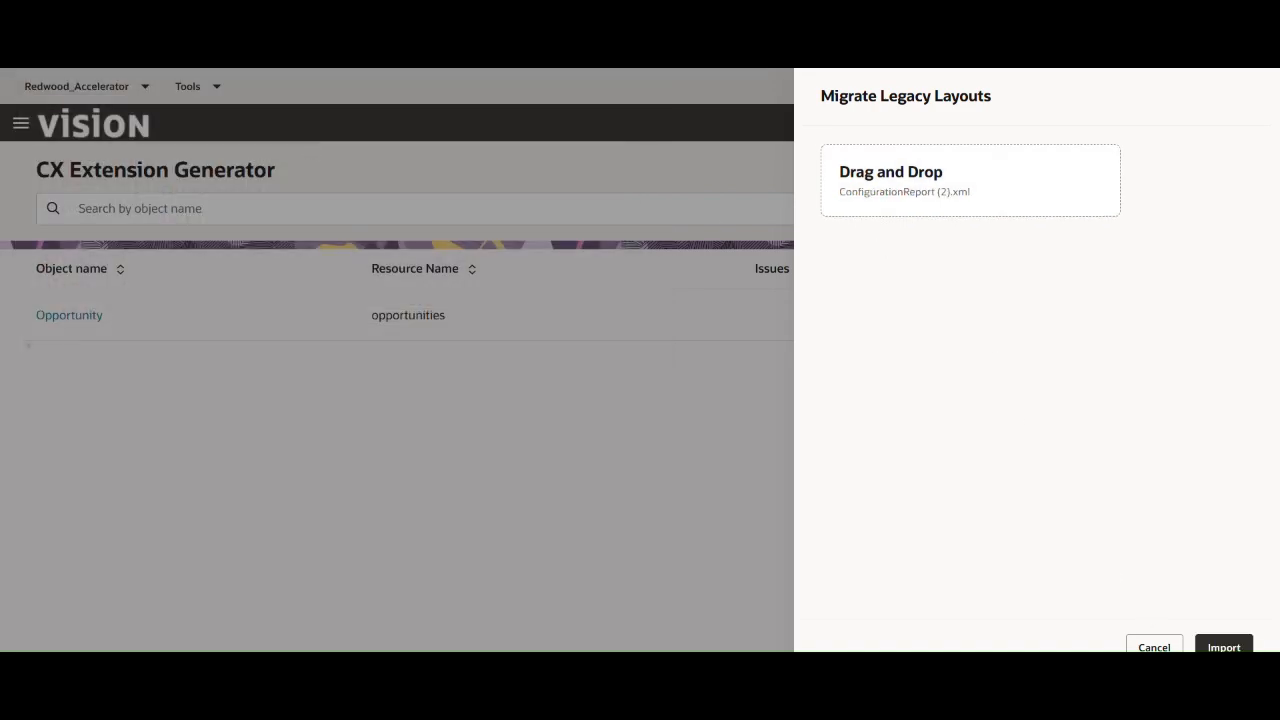
pyautogui.click(1222, 648)
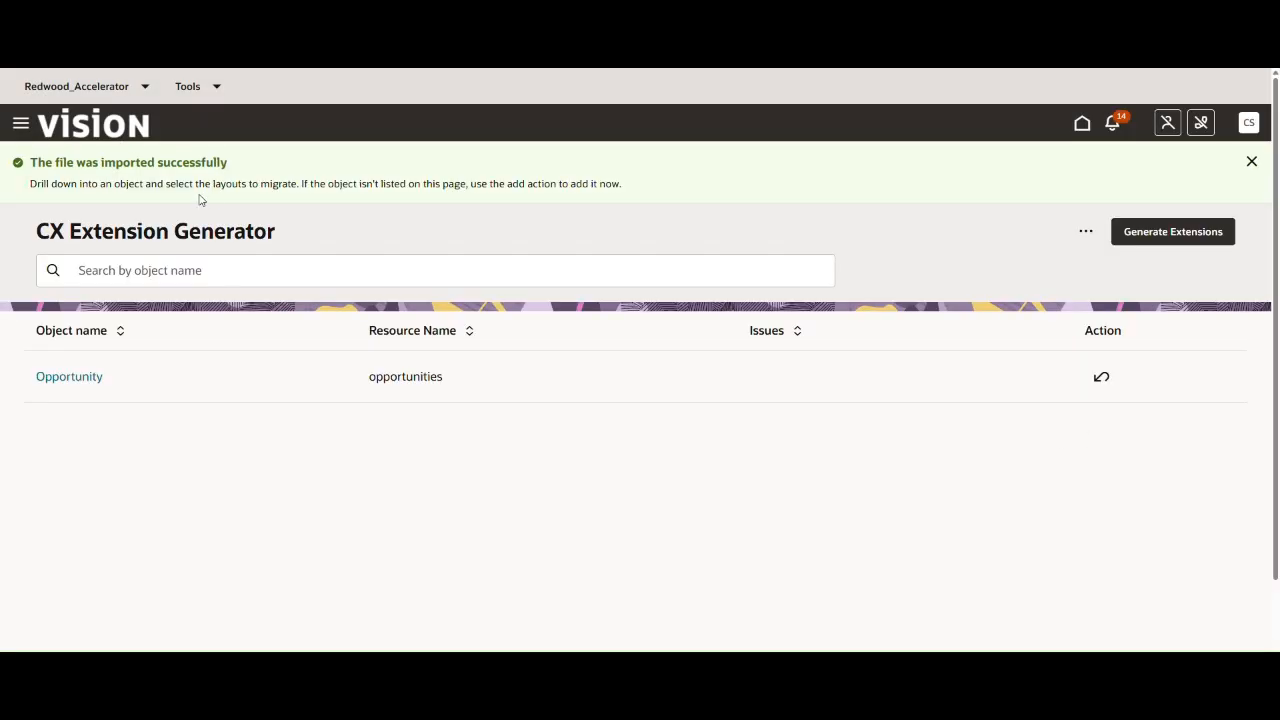
# - In the Opportunity object's legacy layout selection, choose the create layouts Development Officer Layout, ProjectBid Layout and Default Custom Layout
pyautogui.click(83, 380)
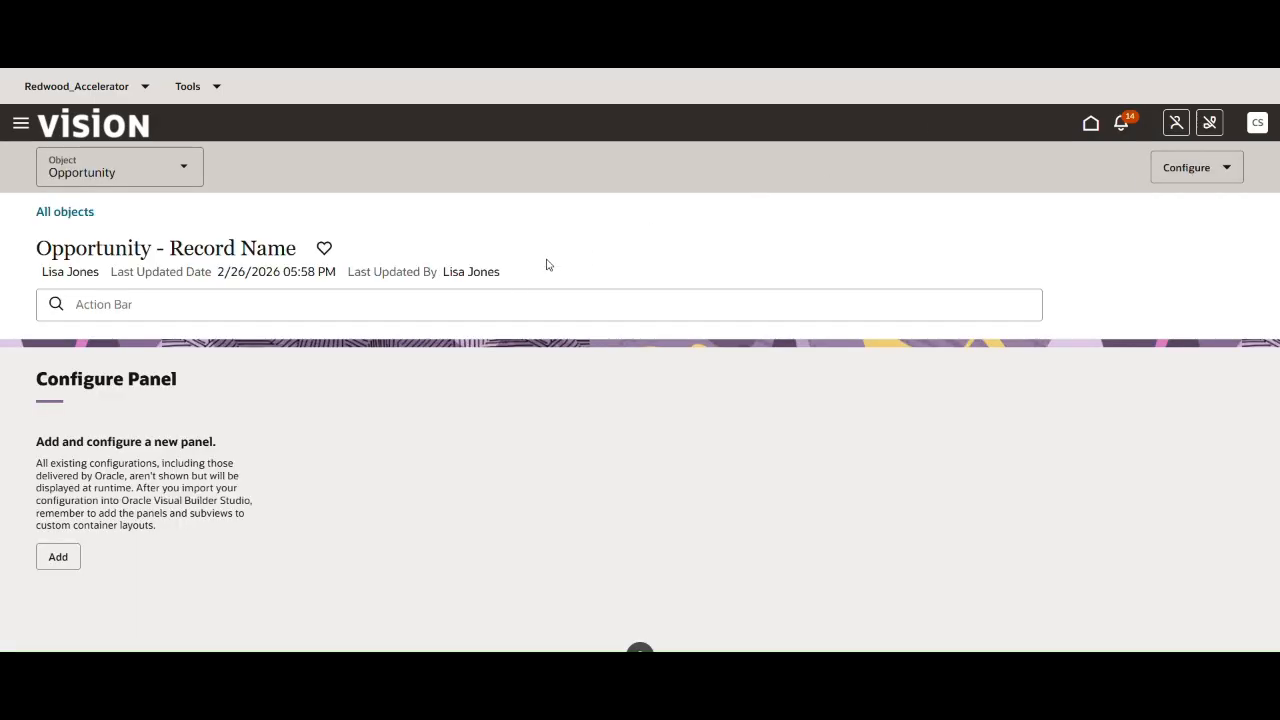
pyautogui.click(1204, 167)
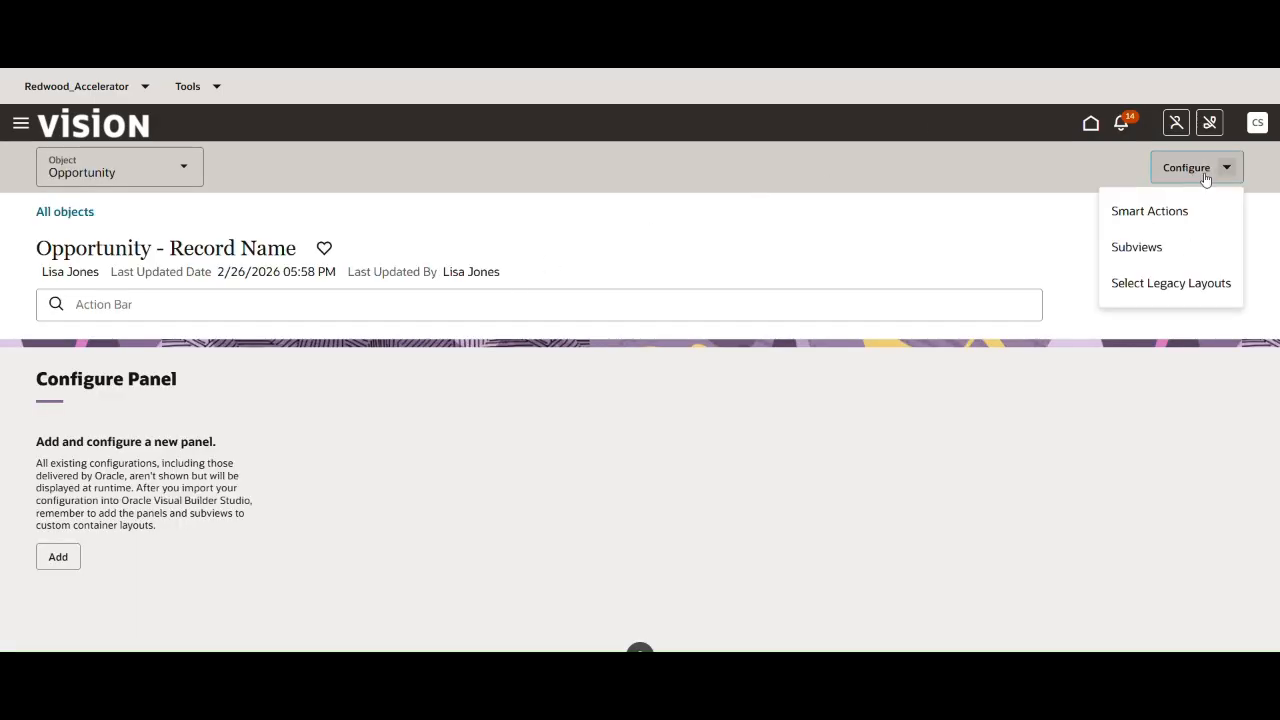
pyautogui.click(1165, 284)
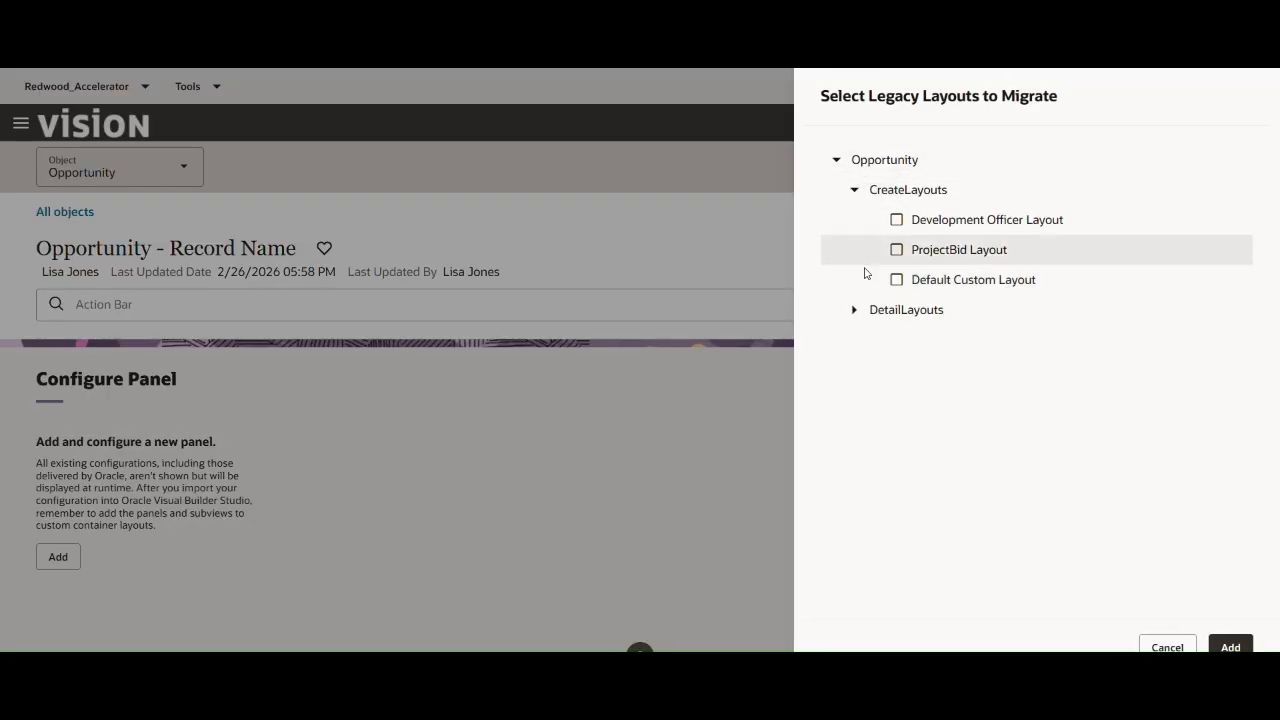
pyautogui.click(854, 310)
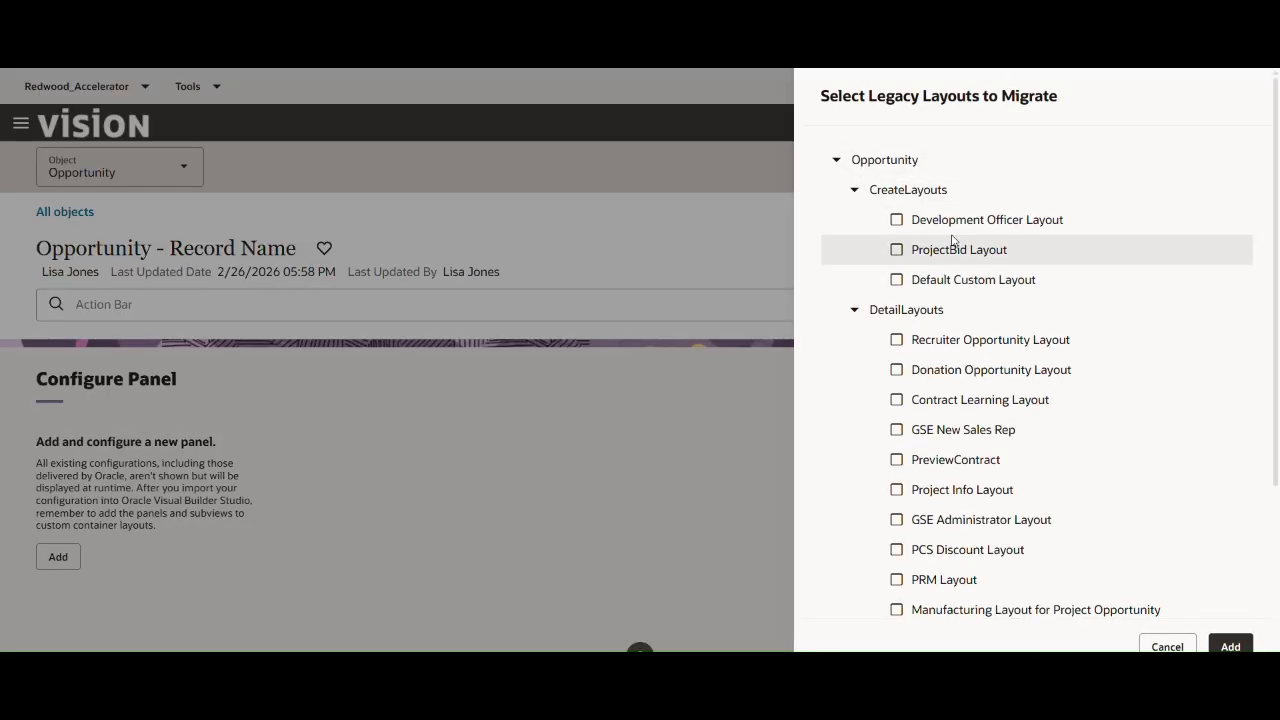
pyautogui.scroll(-5, 972, 447)
pyautogui.scroll(5, 980, 461)
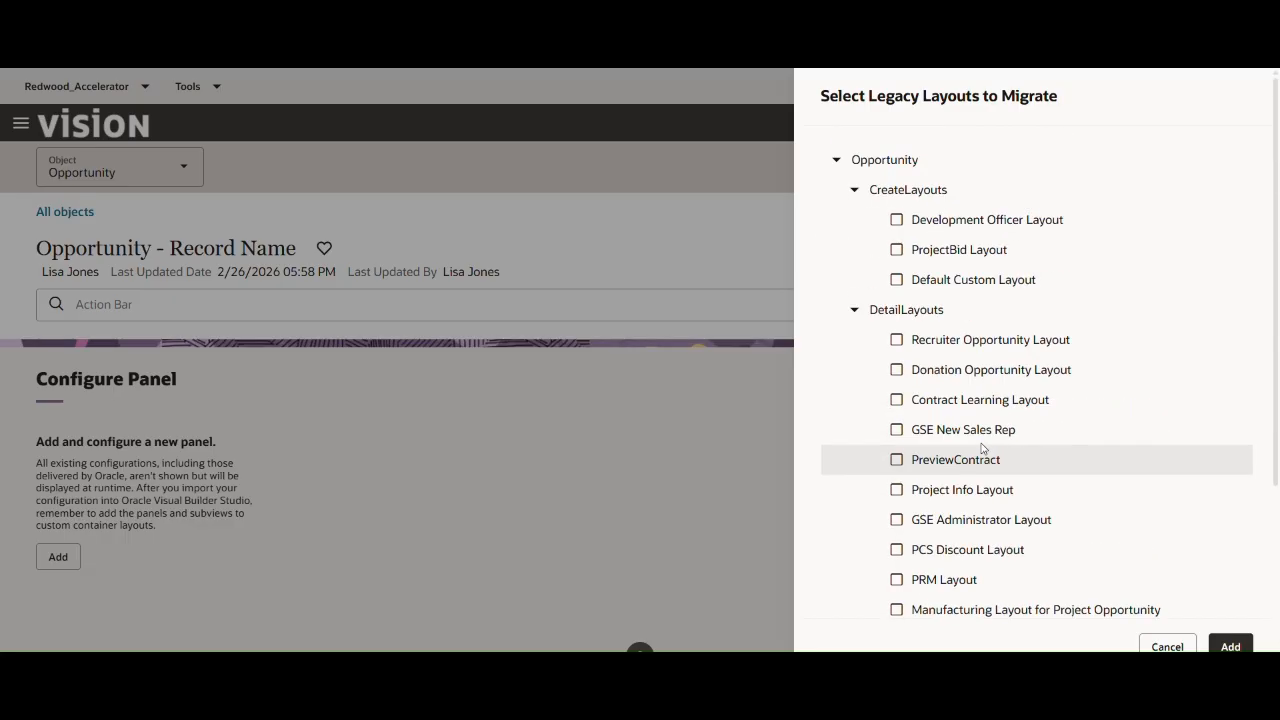
pyautogui.click(897, 221)
pyautogui.click(896, 250)
pyautogui.click(896, 280)
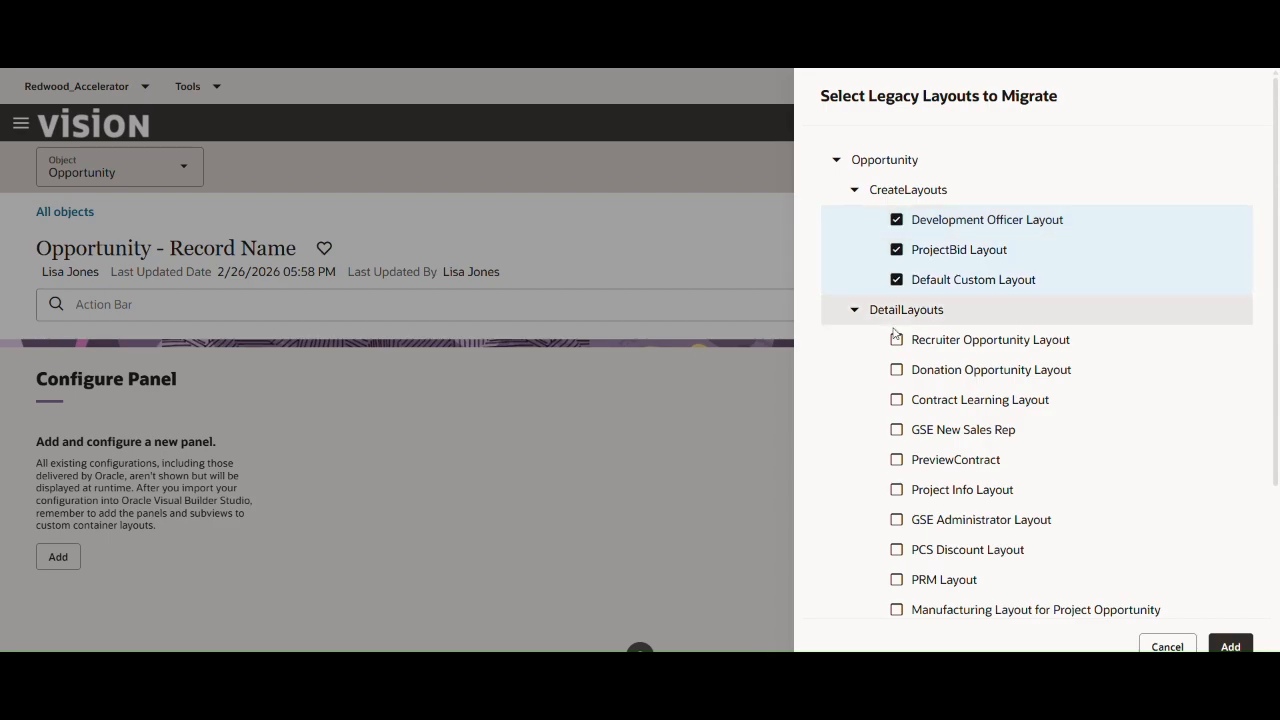
# - Select the detail layouts Recruiter Opportunity, Donation Opportunity, Contract Learning, GSE New Sales Rep, PCS Discount, PRM and Manufacturing Layout for Project Opportunity
pyautogui.click(897, 341)
pyautogui.click(896, 370)
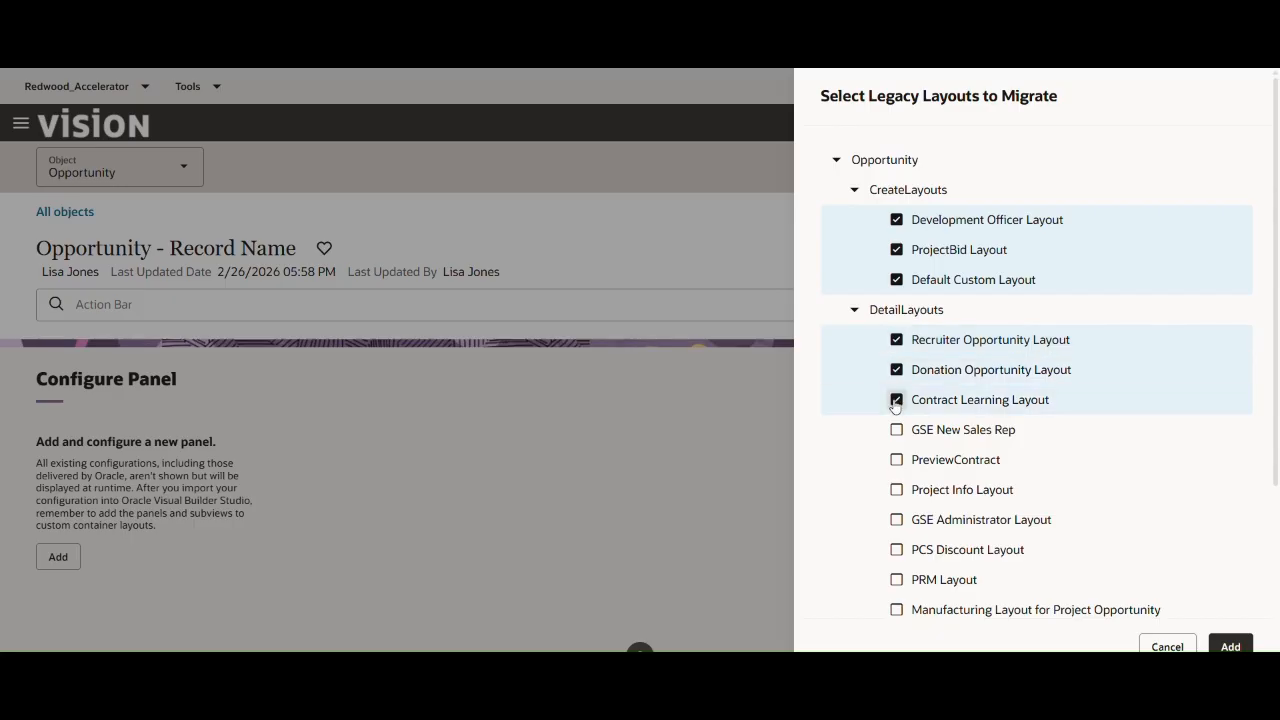
pyautogui.click(896, 400)
pyautogui.click(896, 430)
pyautogui.click(897, 550)
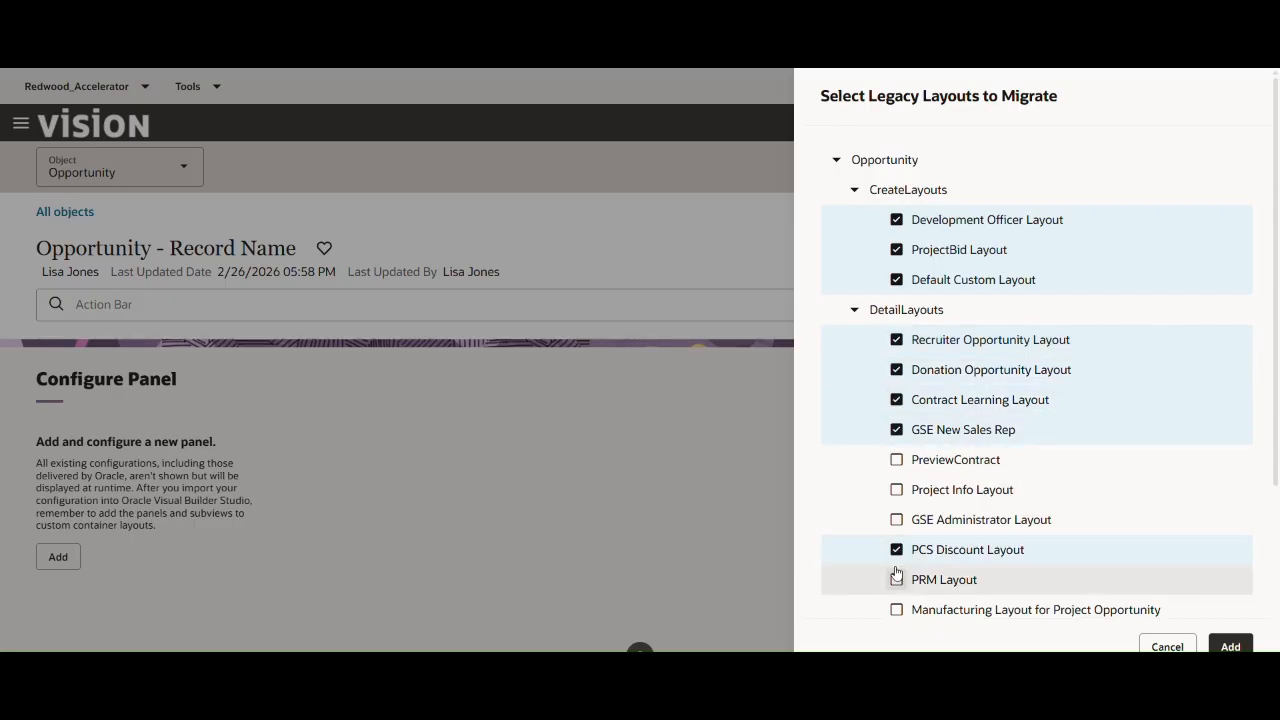
pyautogui.click(896, 580)
pyautogui.click(897, 610)
pyautogui.scroll(-2, 900, 590)
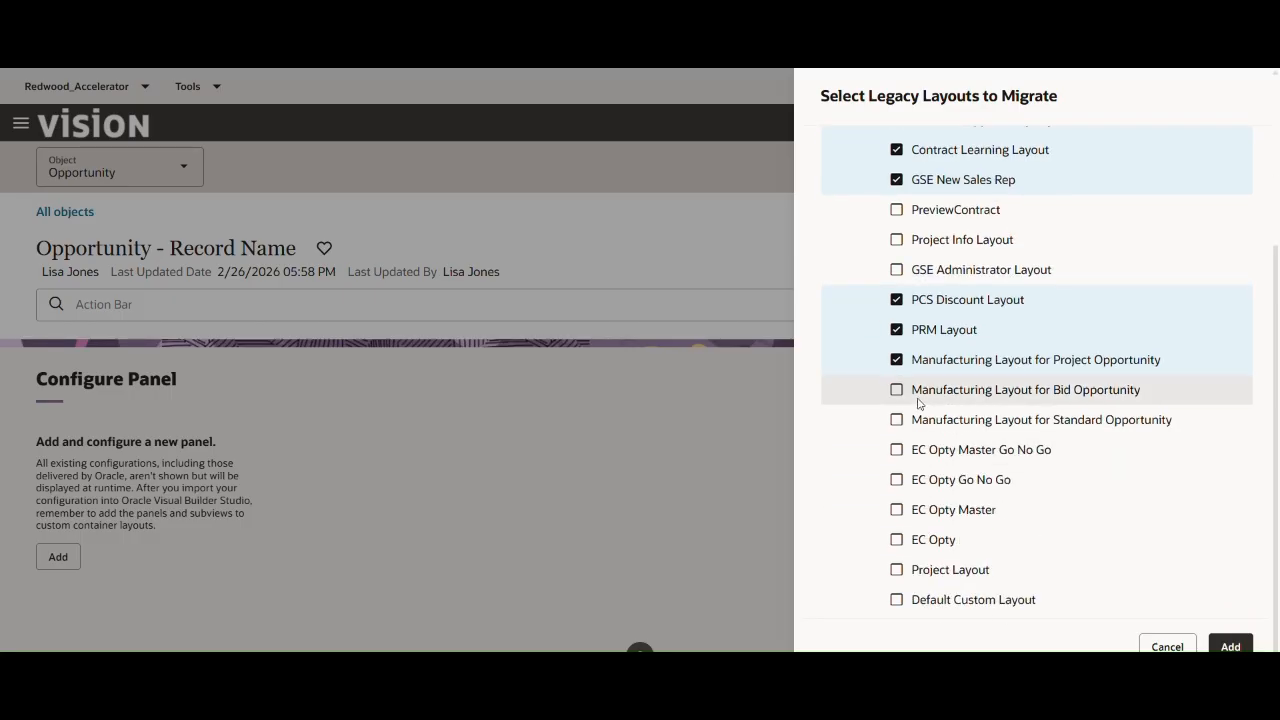
# - Select the Bid and Standard Opportunity Manufacturing layouts, EC Opty Master Go No Go, EC Opty Go No Go, EC Opty Master and PreviewContract
pyautogui.click(897, 390)
pyautogui.click(897, 420)
pyautogui.click(896, 449)
pyautogui.click(896, 479)
pyautogui.click(896, 509)
pyautogui.scroll(2, 968, 430)
pyautogui.click(896, 376)
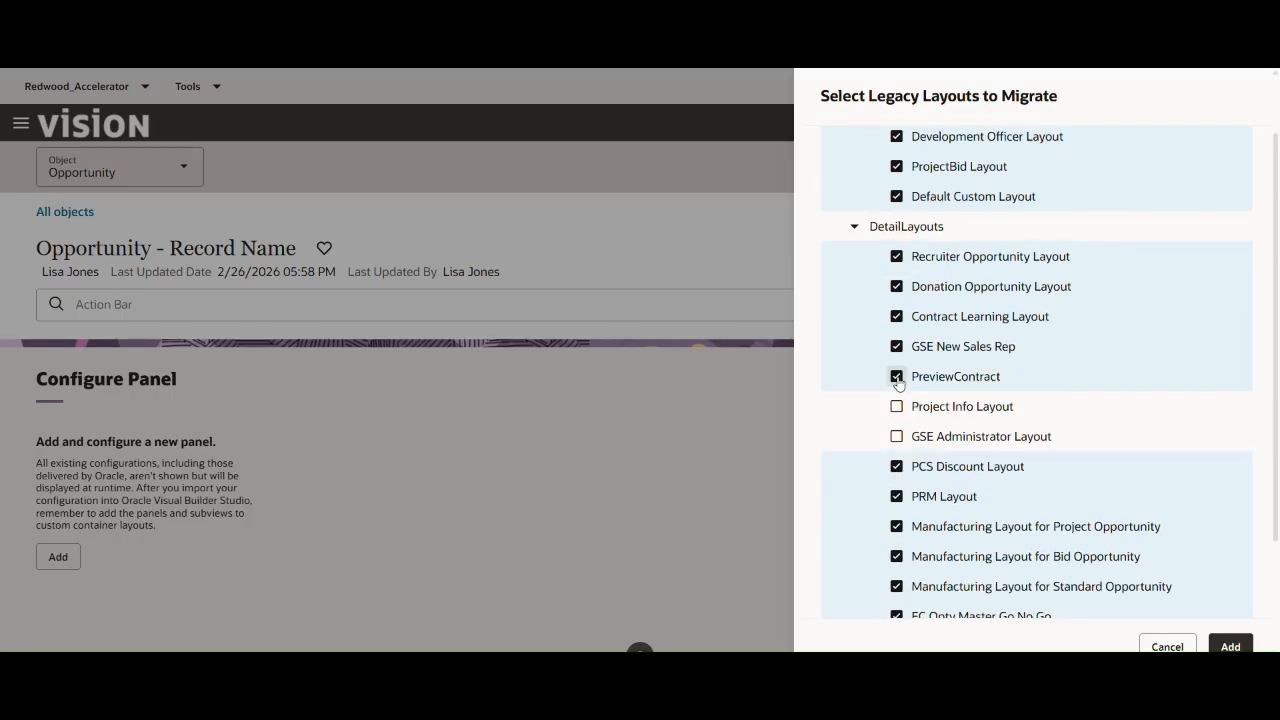
pyautogui.scroll(-2, 1130, 520)
pyautogui.scroll(5, 1140, 545)
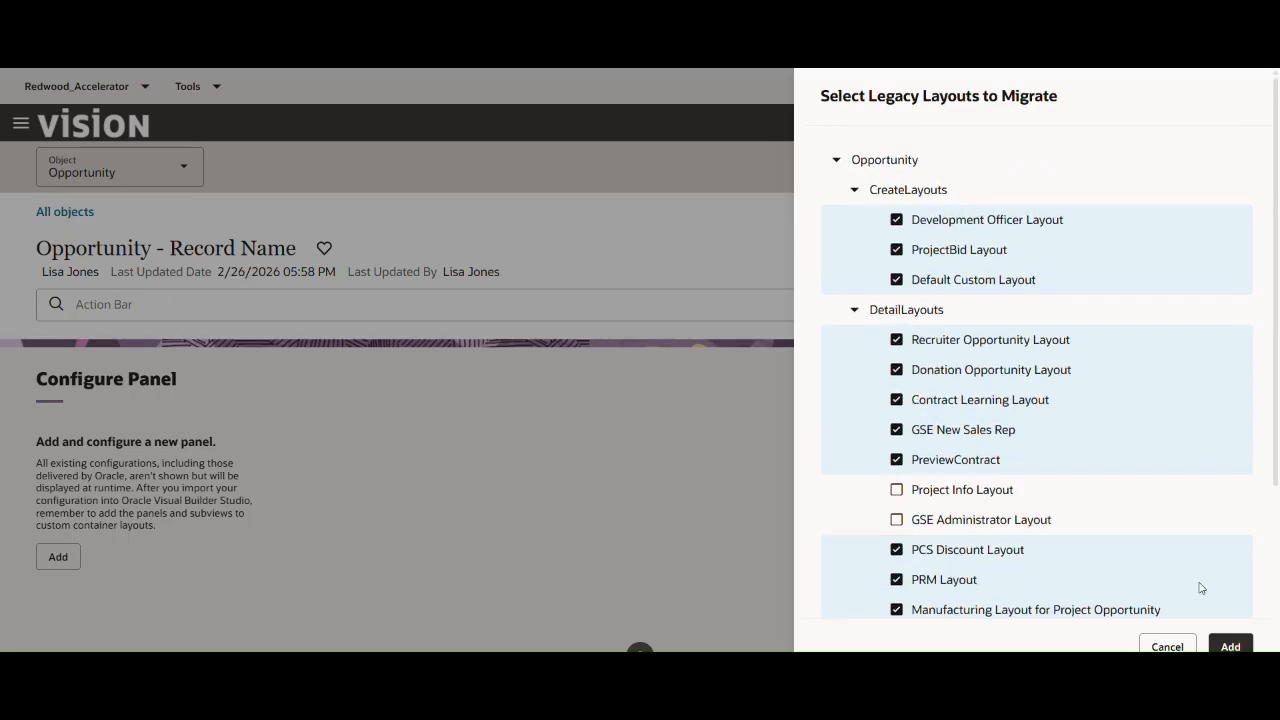
# - Add the selected legacy layouts to the Opportunity migration
pyautogui.click(1231, 647)
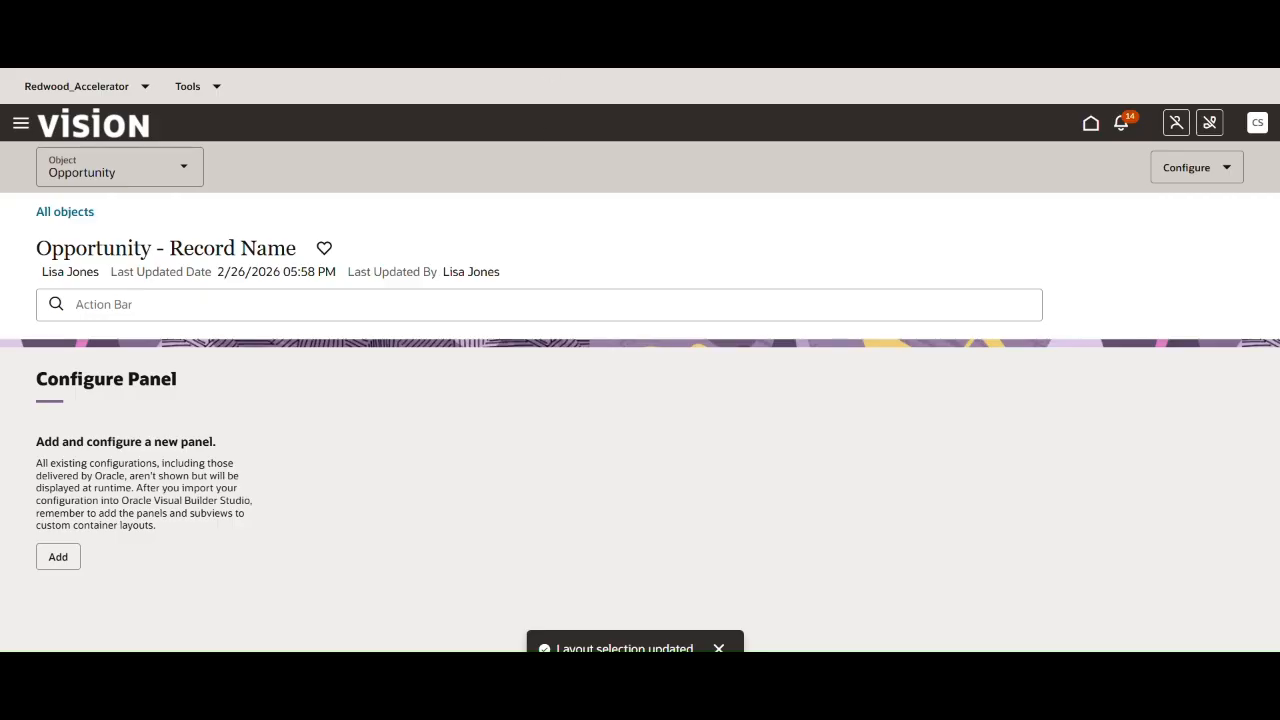
pyautogui.click(70, 560)
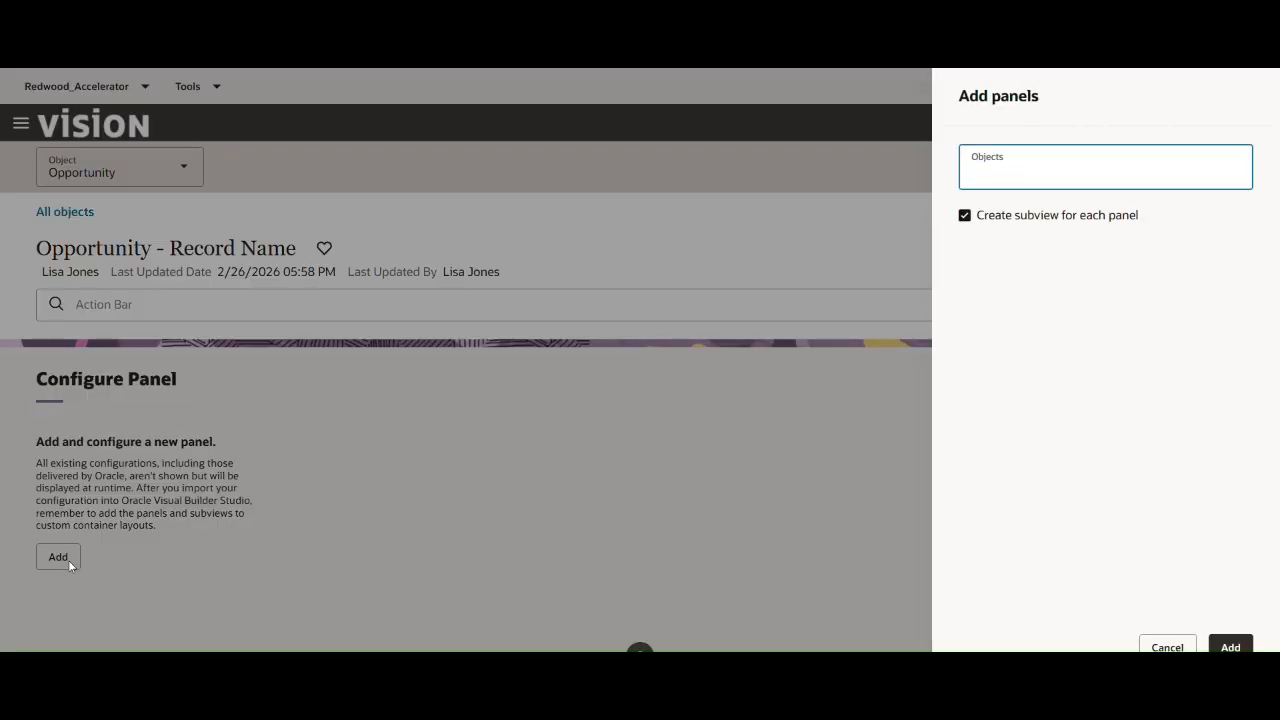
pyautogui.click(1057, 177)
pyautogui.scroll(-1, 1123, 423)
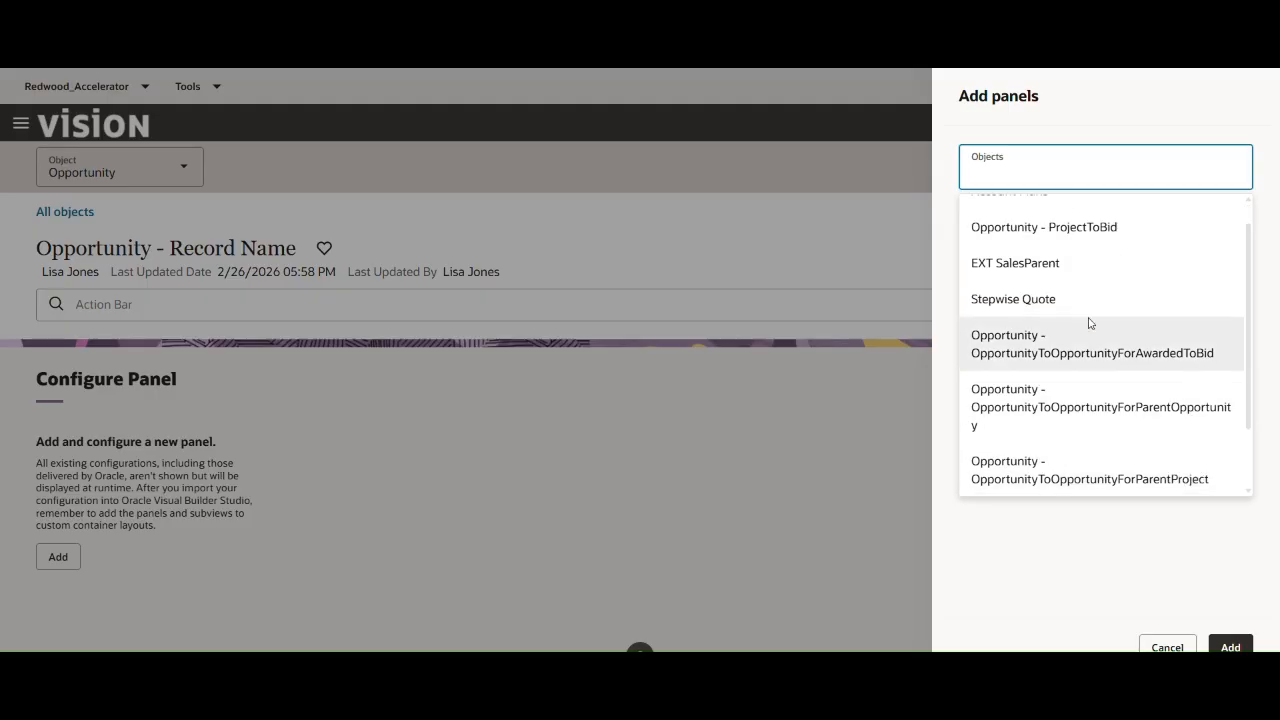
pyautogui.click(1167, 646)
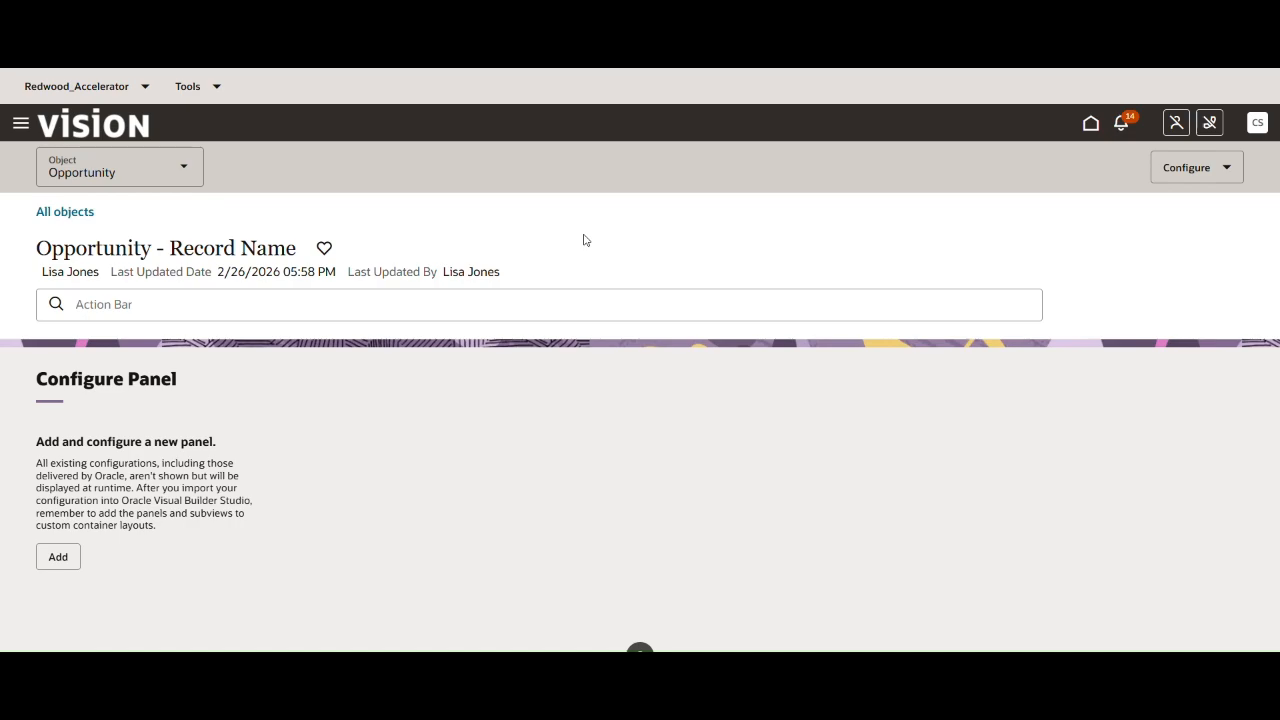
# - Return to the overview of all objects and generate the extension file
pyautogui.click(64, 213)
pyautogui.click(1169, 234)
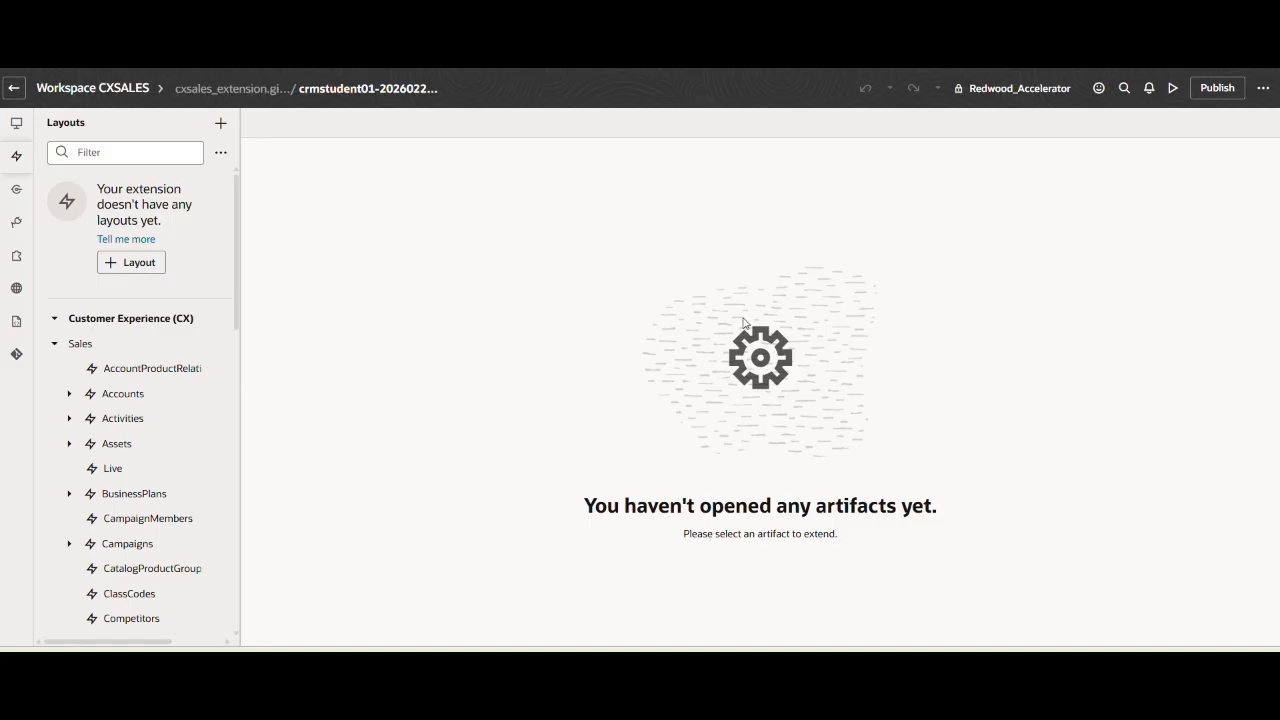
# - Import custom (23).zip as resources into the CXSALES workspace without deleting the files in the root folder
pyautogui.click(1263, 88)
pyautogui.click(1193, 219)
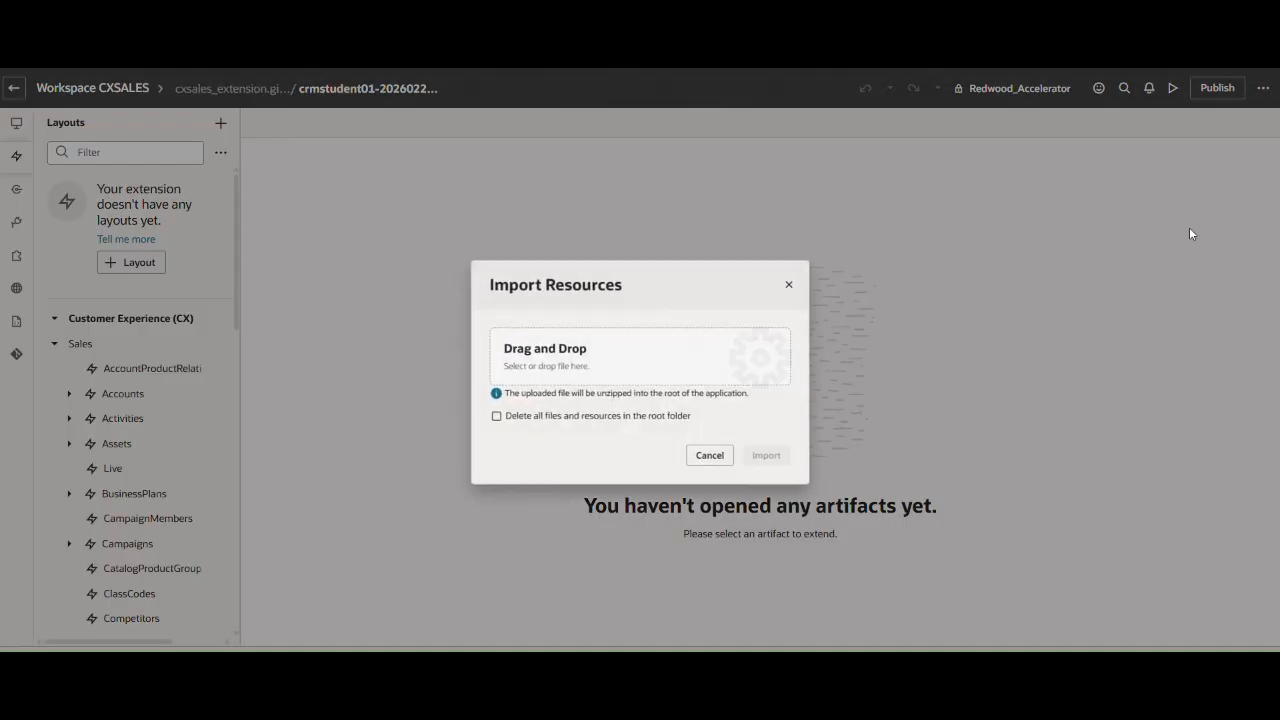
pyautogui.click(563, 368)
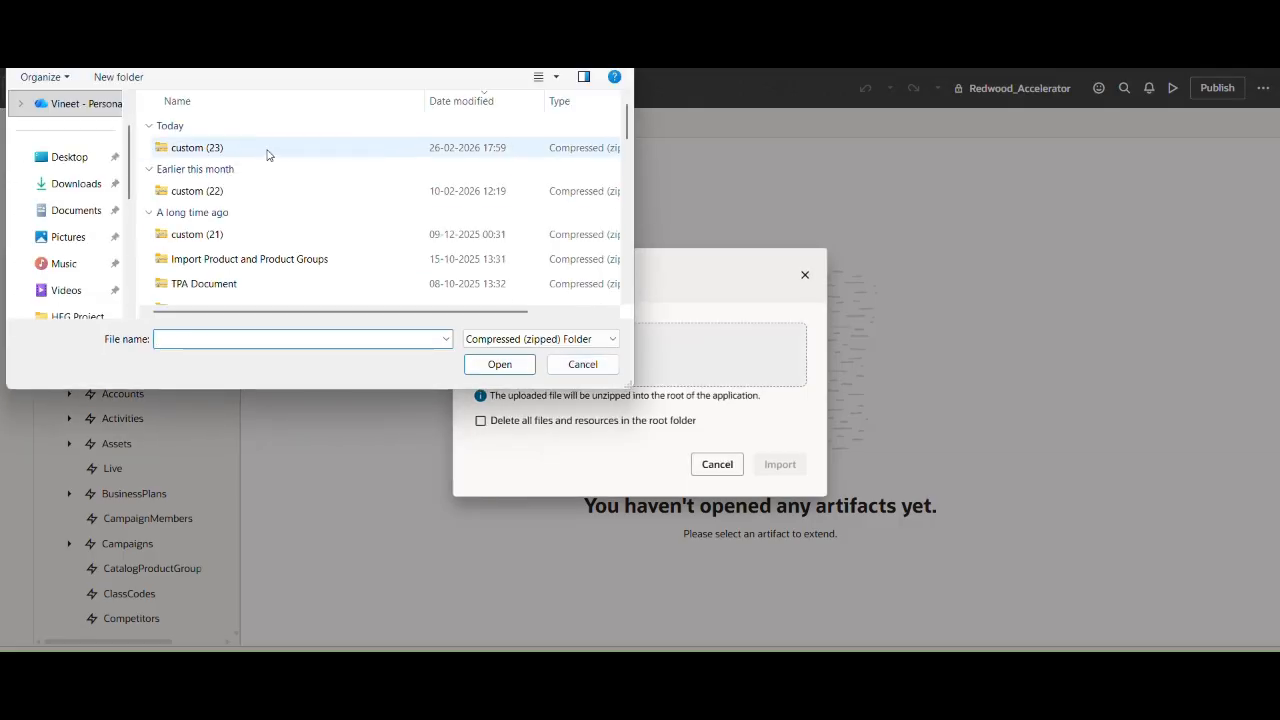
pyautogui.click(267, 155)
pyautogui.click(506, 366)
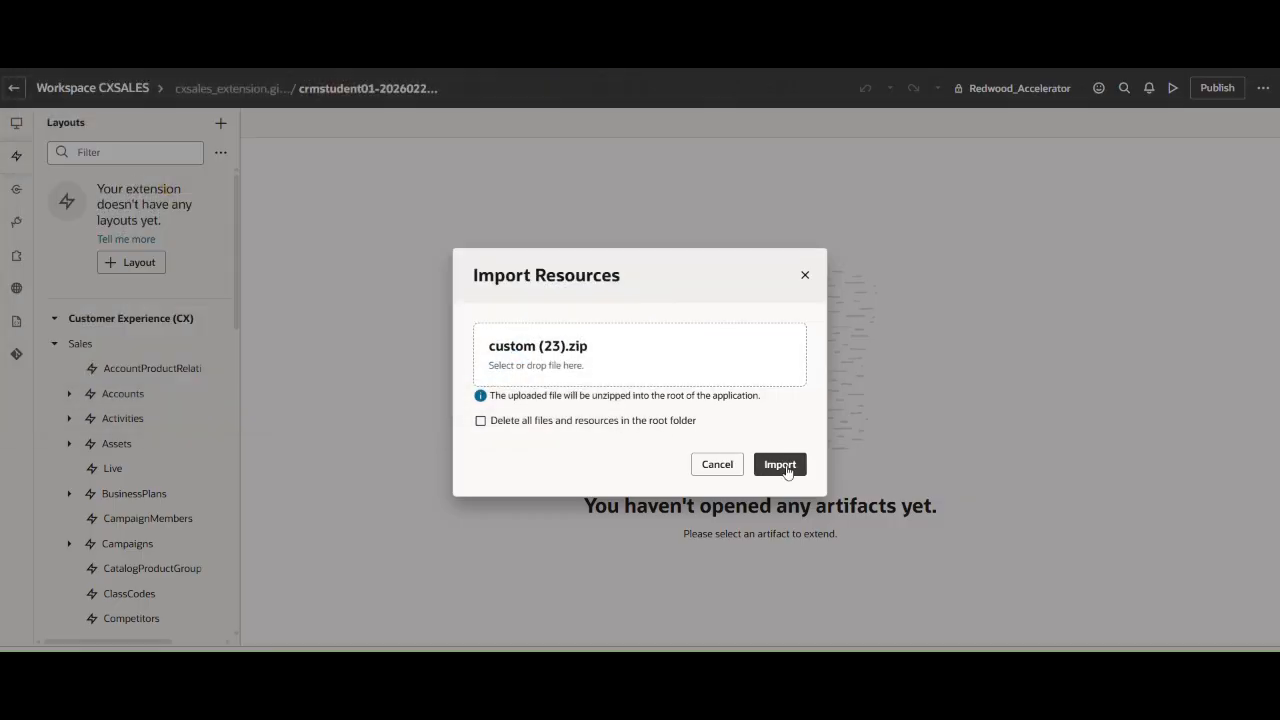
pyautogui.click(783, 464)
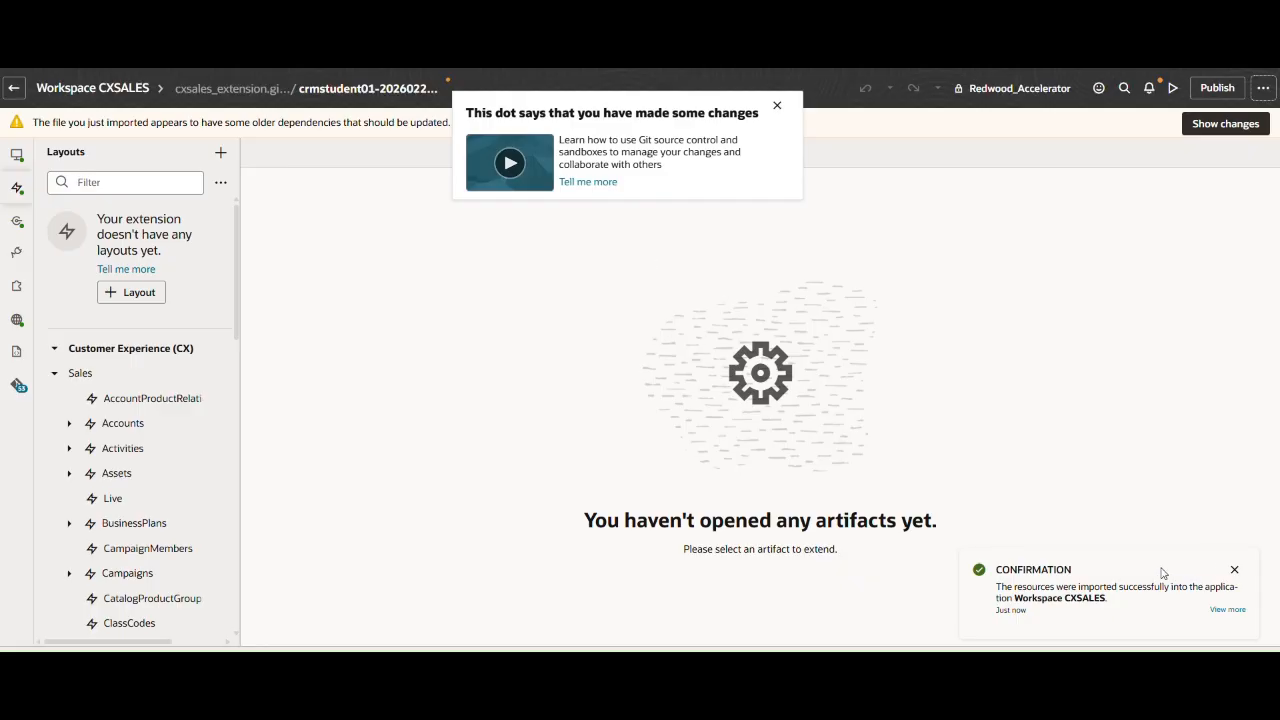
pyautogui.click(1234, 569)
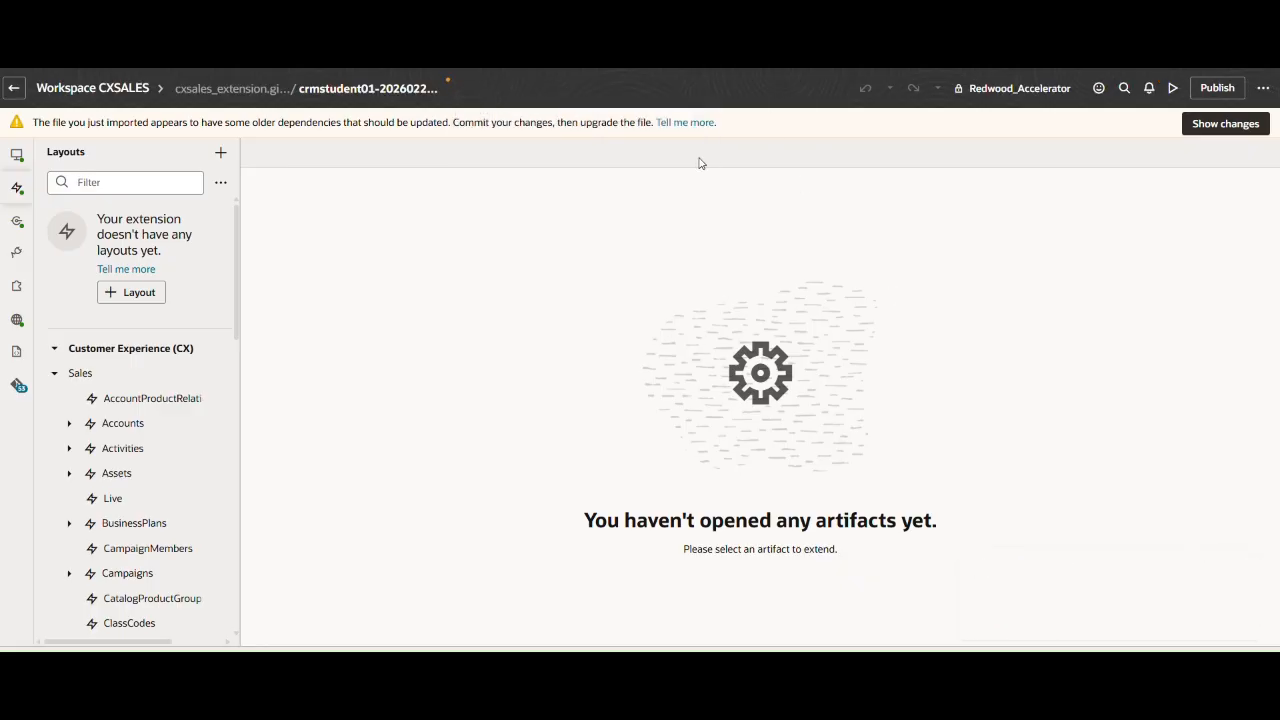
# - Commit all imported files to the workspace branch with the message "Opportunity Layouts Imported"
pyautogui.click(363, 90)
pyautogui.click(197, 228)
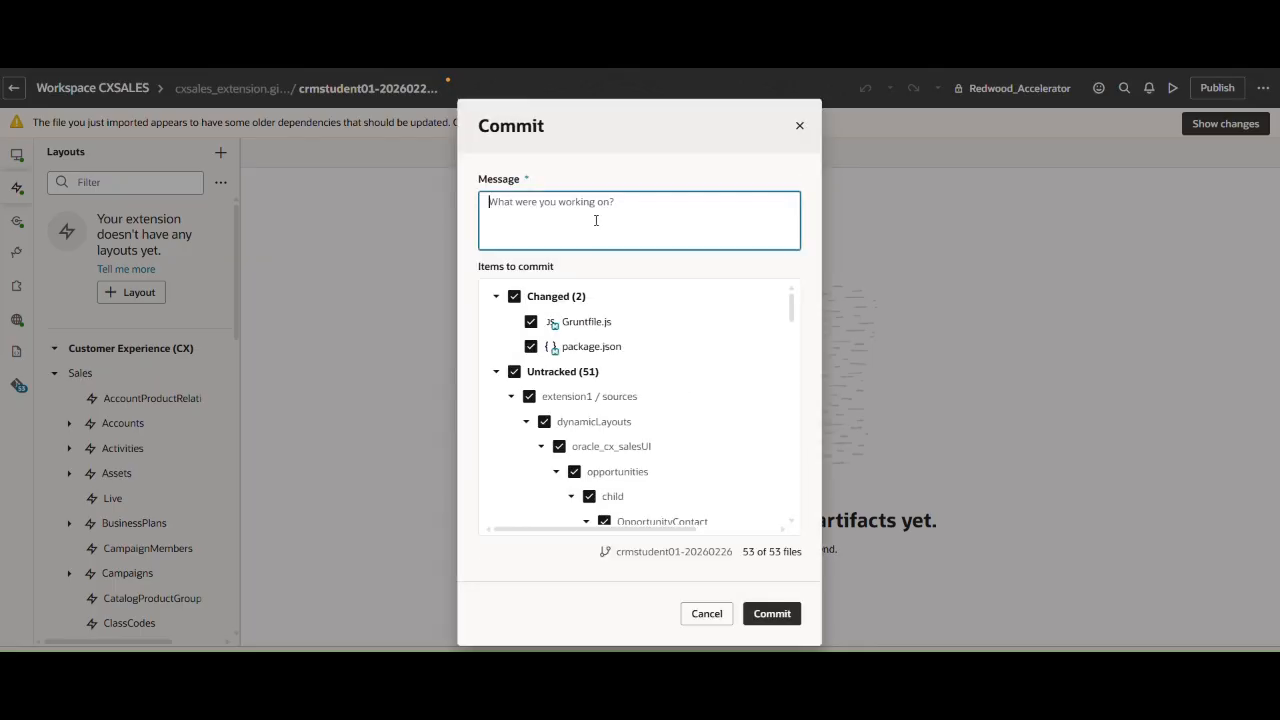
pyautogui.write('Opportunity Layouts Imported')
pyautogui.click(770, 617)
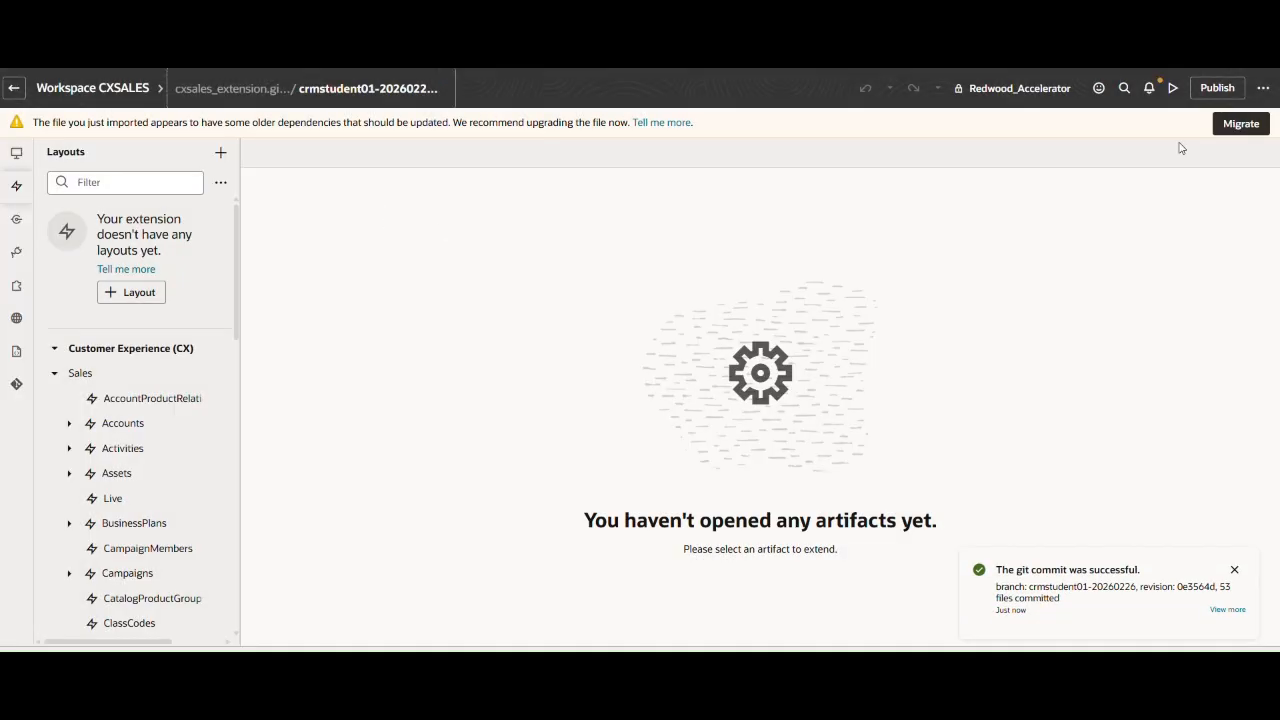
# - Upgrade the imported files to the latest version and commit the migrator's package.json change with the prefilled message
pyautogui.click(1240, 123)
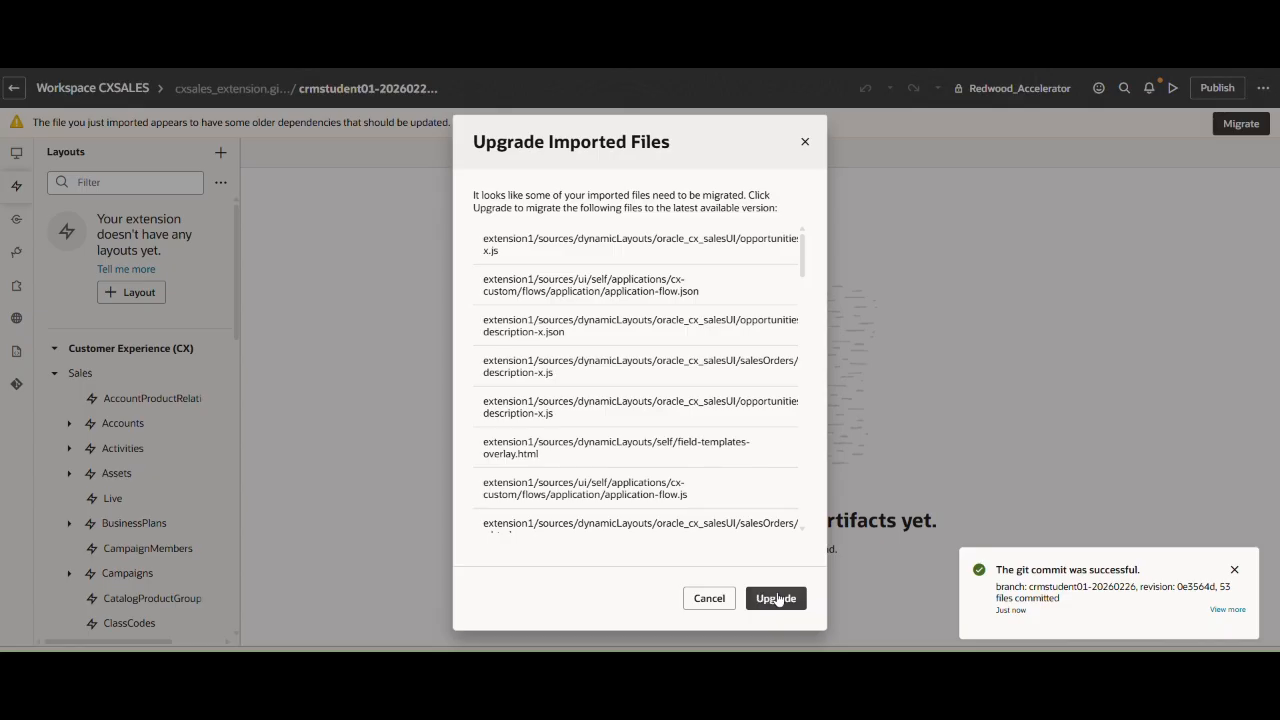
pyautogui.click(778, 599)
pyautogui.click(721, 607)
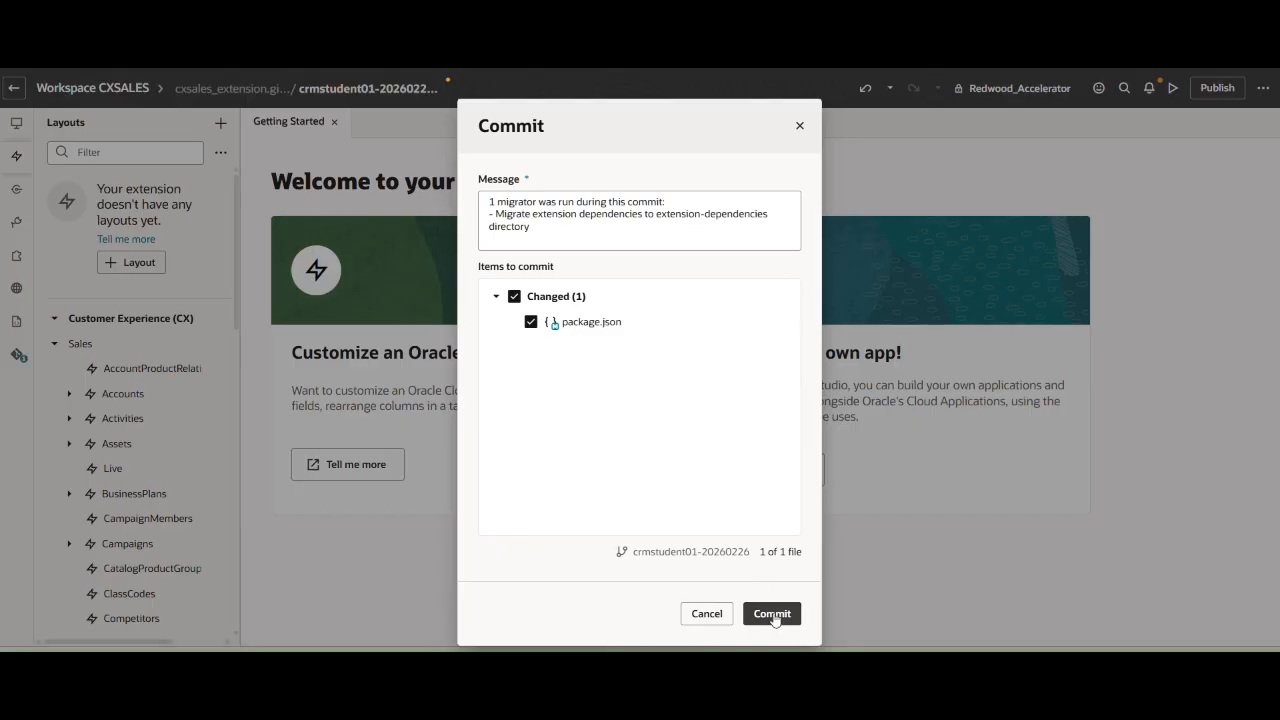
pyautogui.click(773, 612)
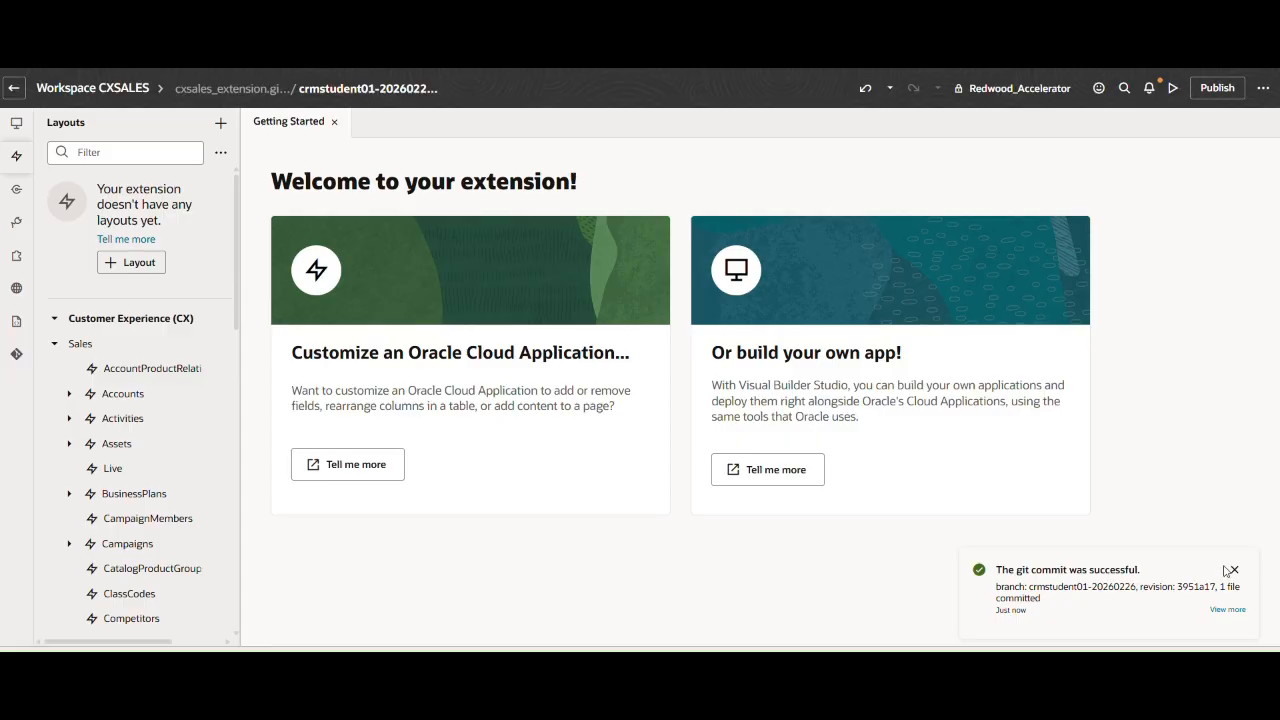
pyautogui.click(1234, 571)
pyautogui.click(334, 122)
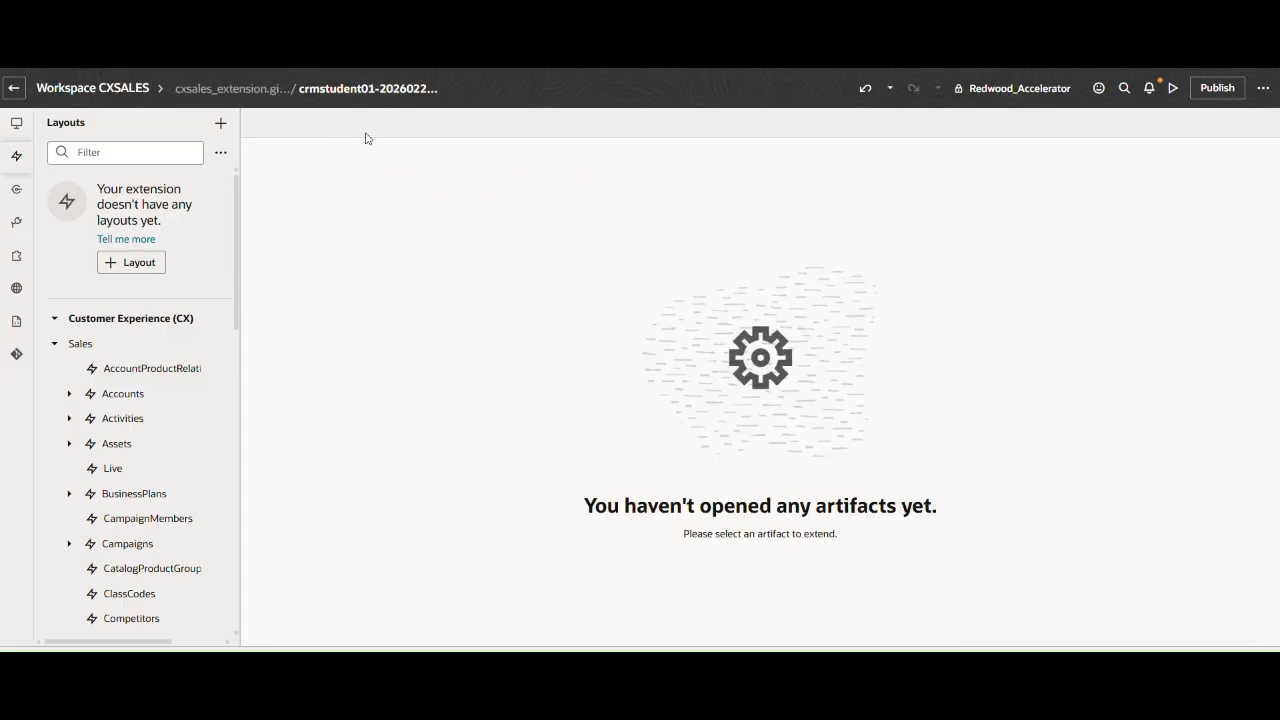
# - Open the Opportunities layouts and examine the migrated layouts in the Create Layout rule set
pyautogui.scroll(-3, 195, 440)
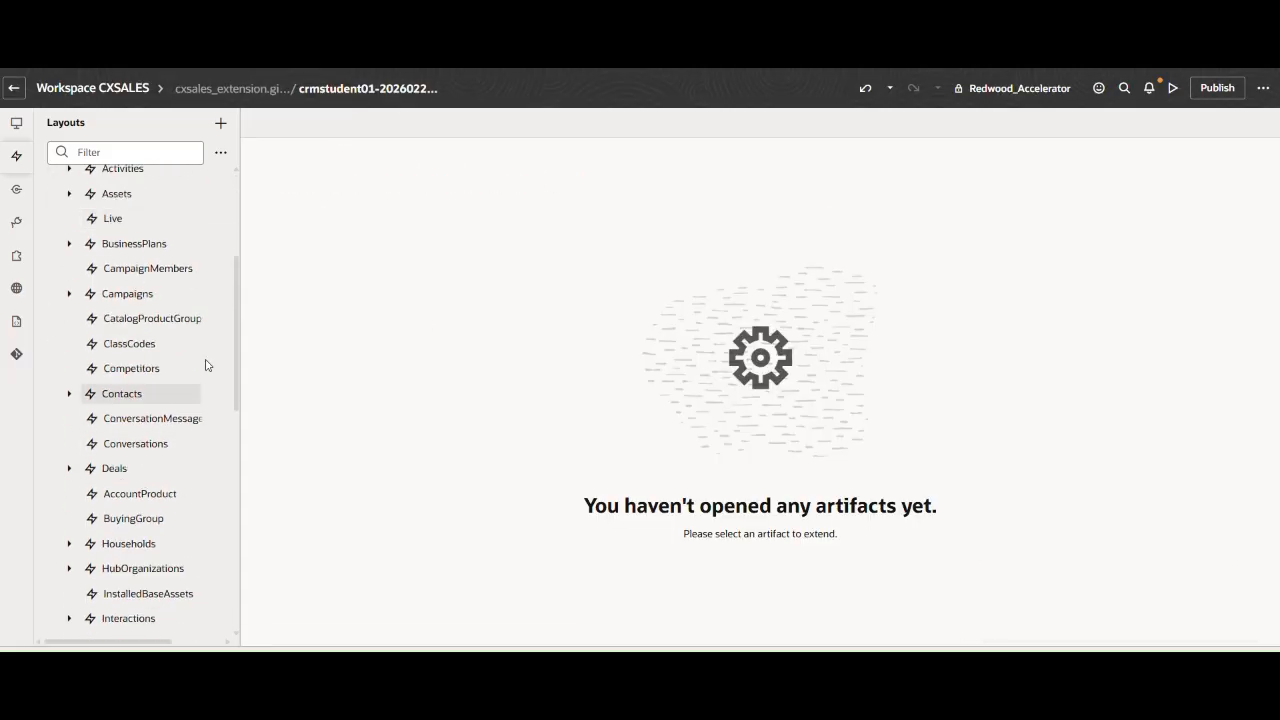
pyautogui.scroll(-3, 166, 370)
pyautogui.scroll(-1, 140, 420)
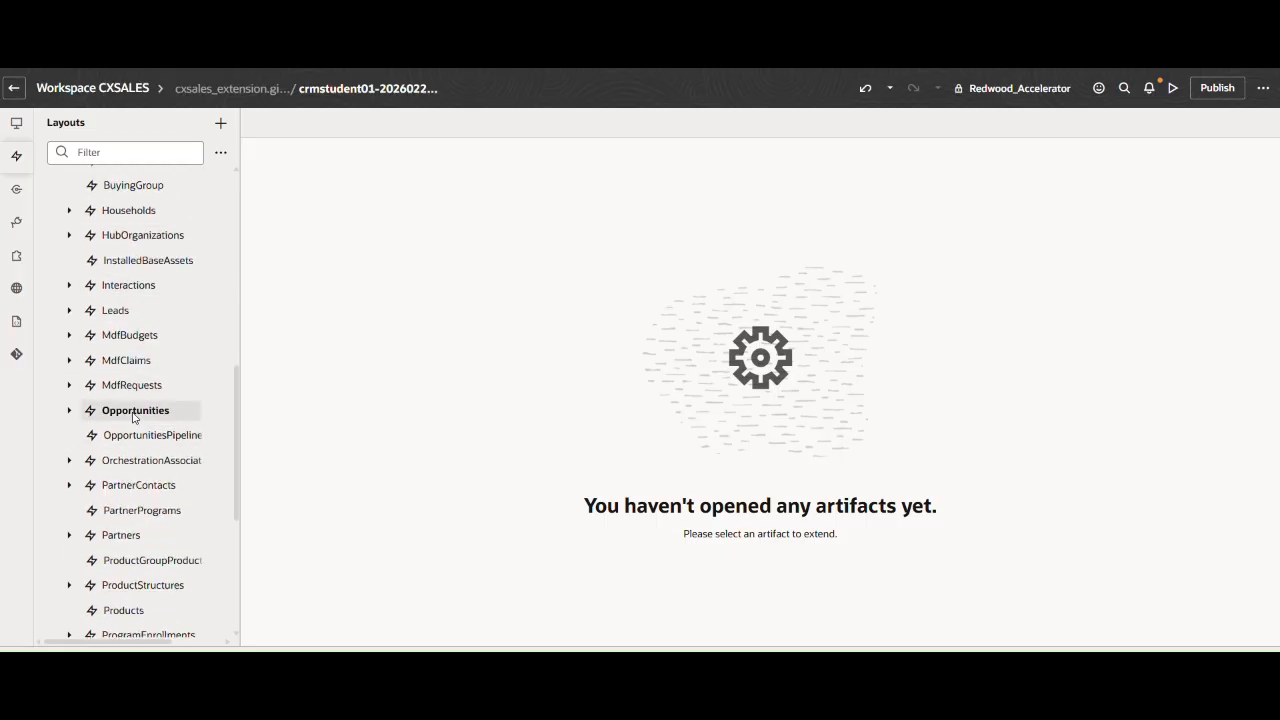
pyautogui.click(136, 412)
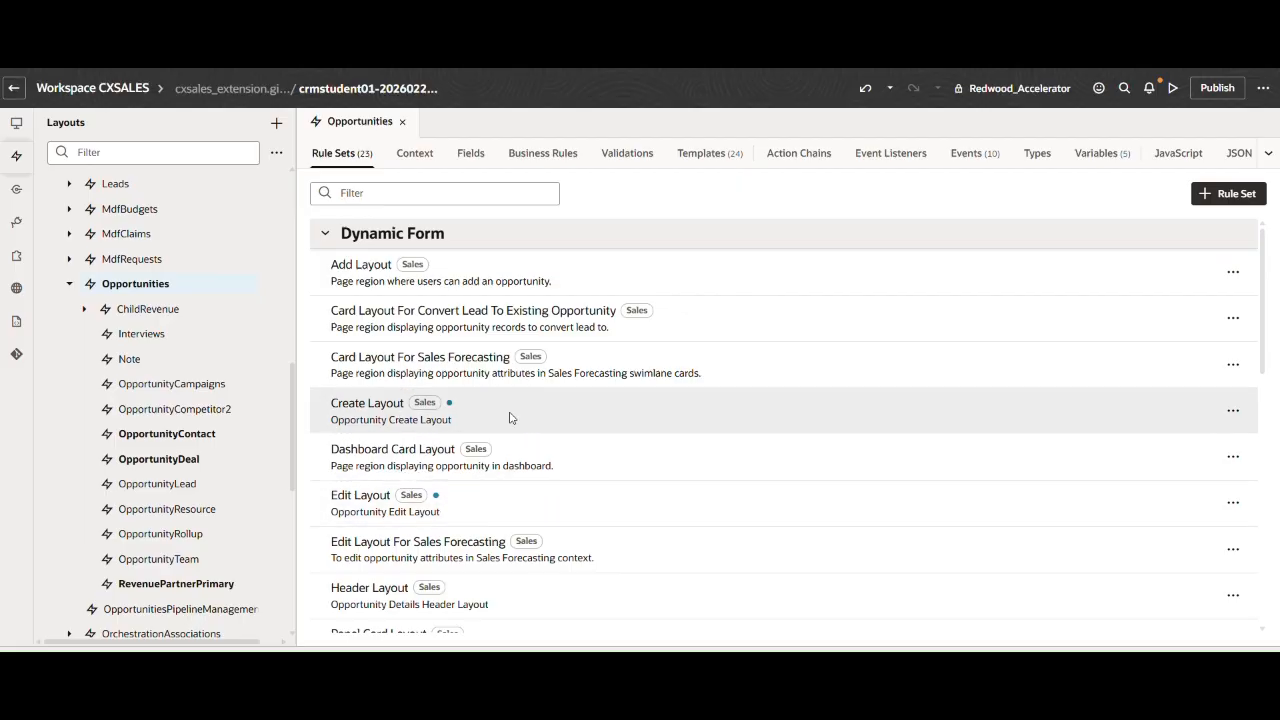
pyautogui.click(511, 413)
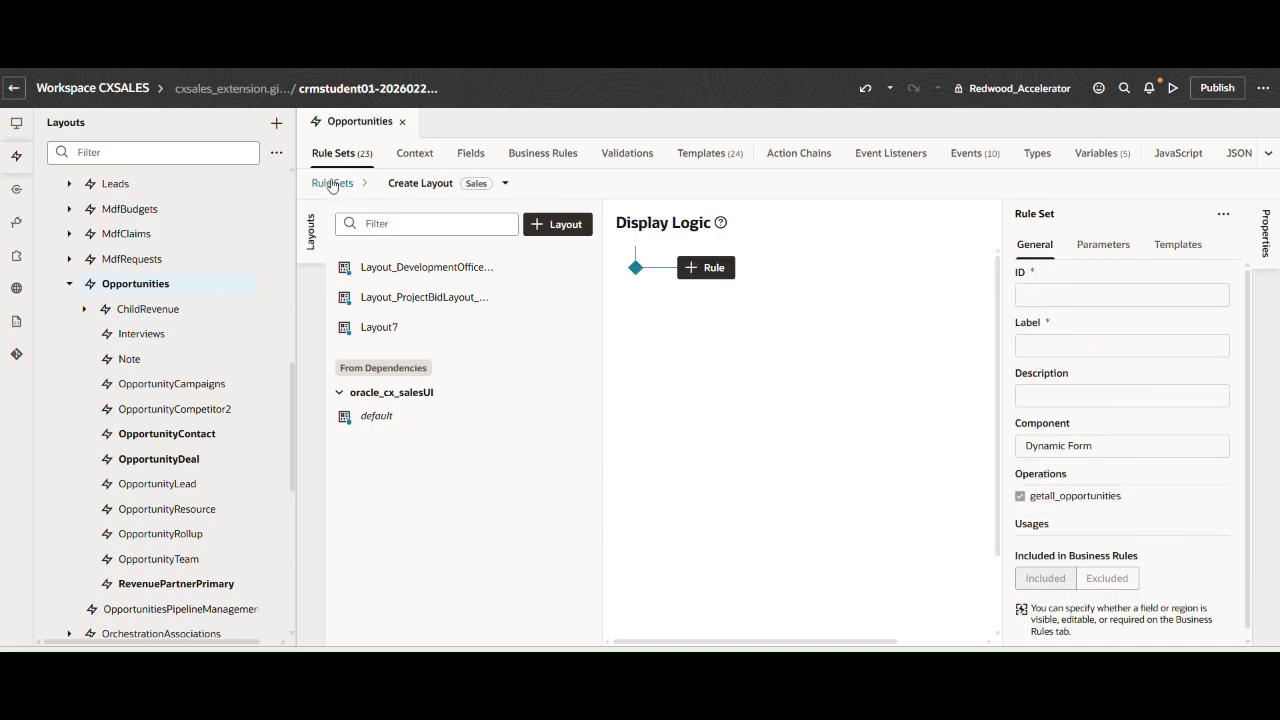
pyautogui.click(345, 187)
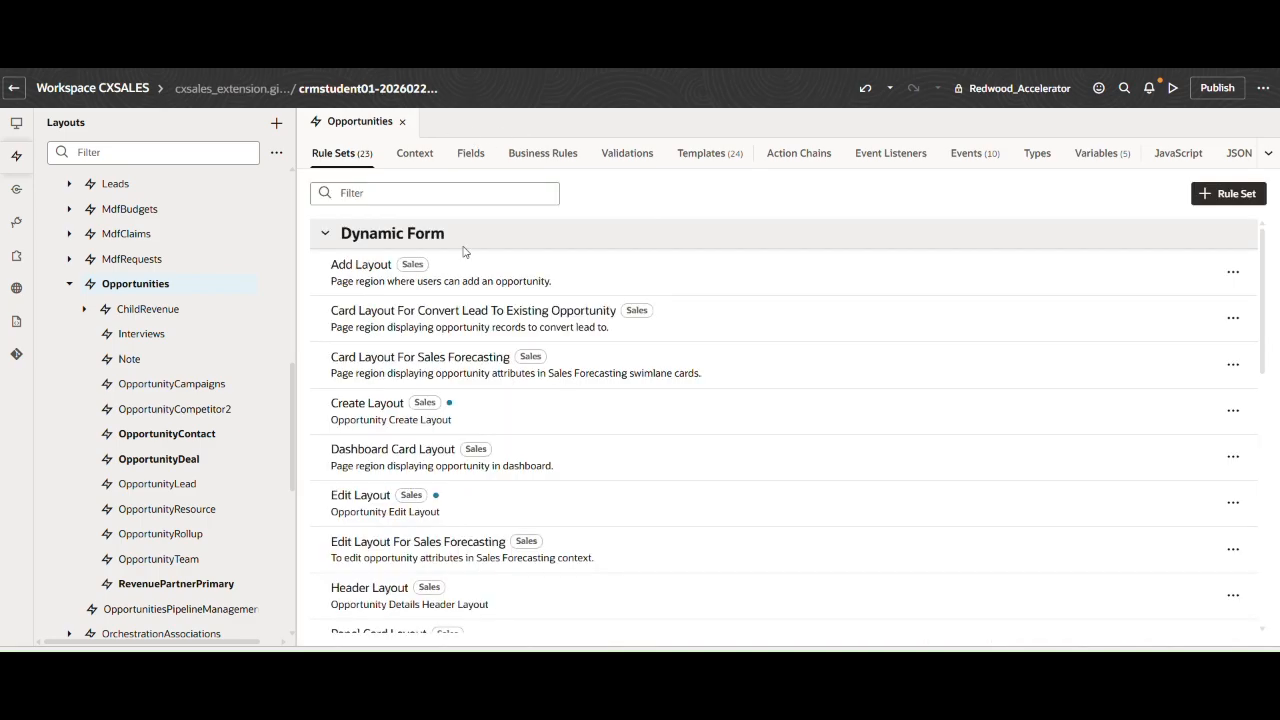
# - Examine the Edit Layout rule set, including the Contract Learning Layout's fields and the role conditions in the display logic
pyautogui.click(477, 505)
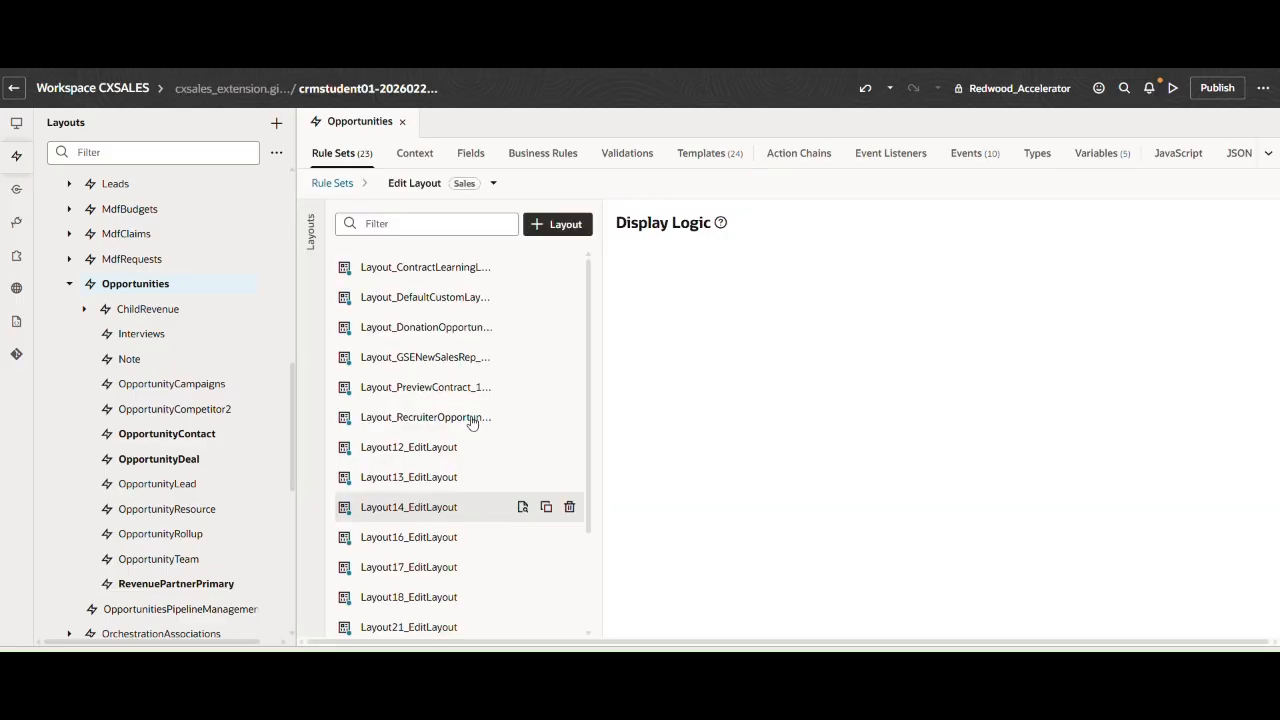
pyautogui.click(418, 270)
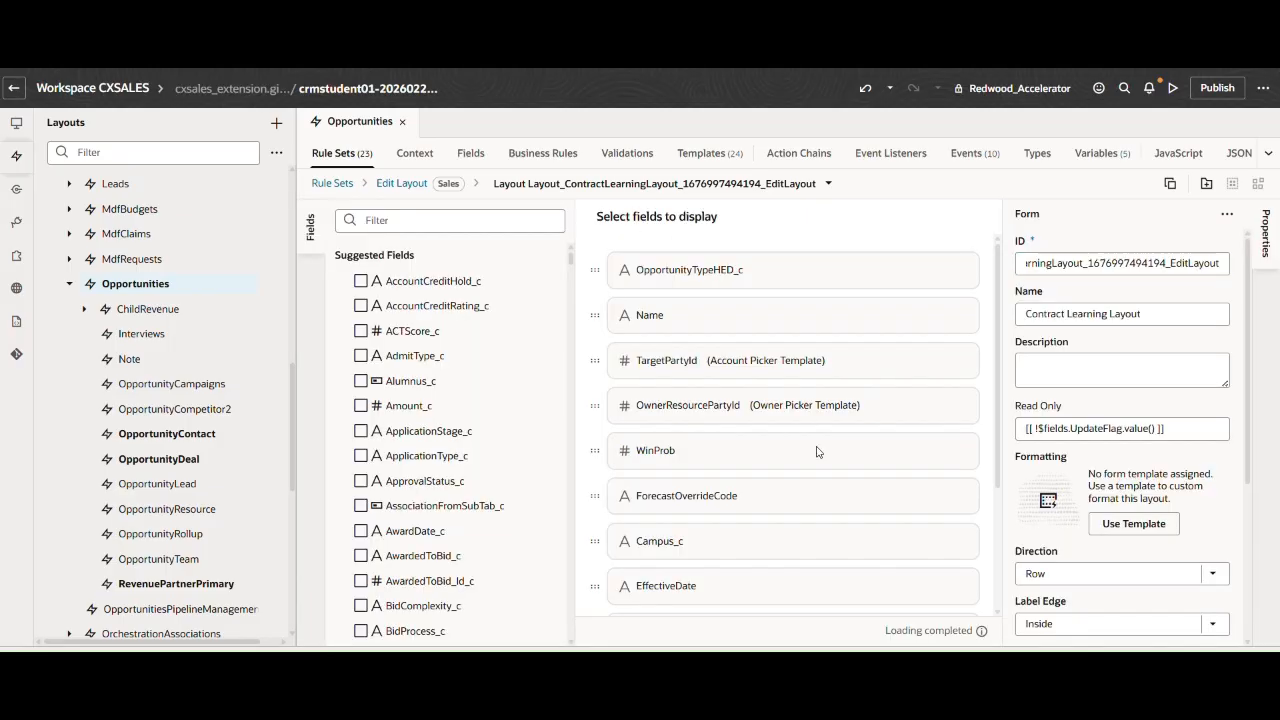
pyautogui.scroll(-2, 785, 463)
pyautogui.scroll(3, 783, 480)
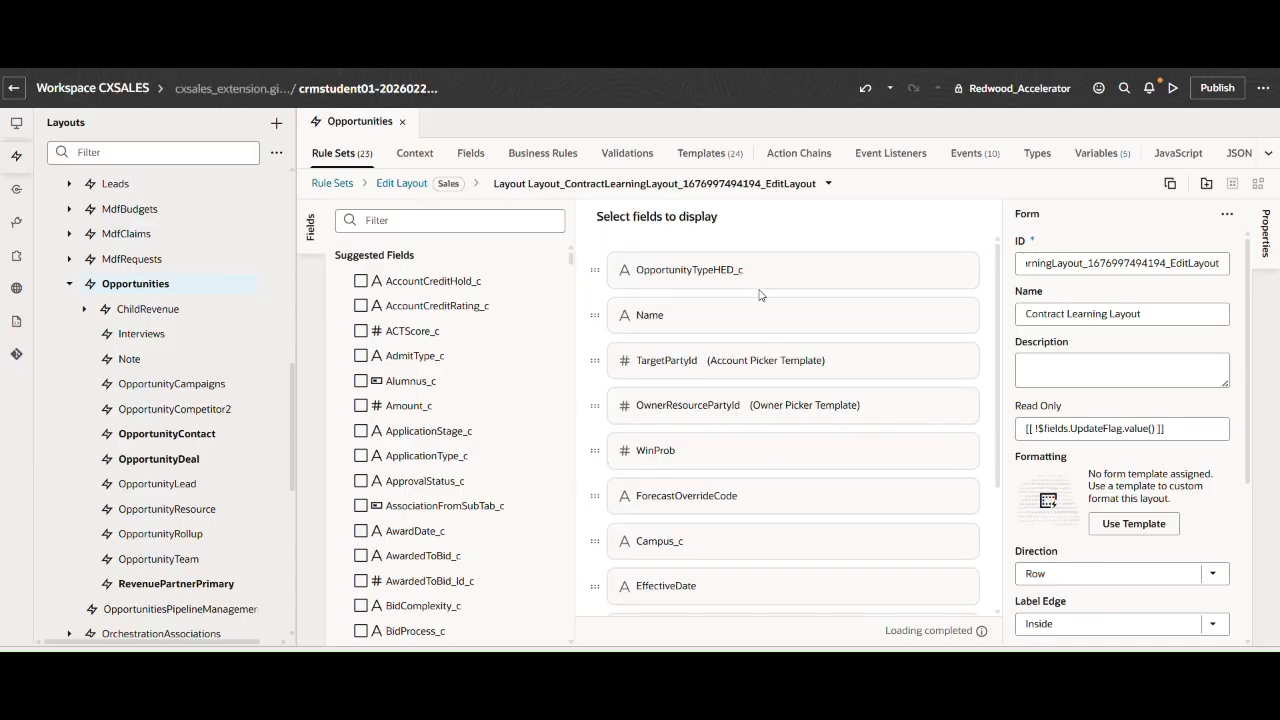
pyautogui.click(555, 70)
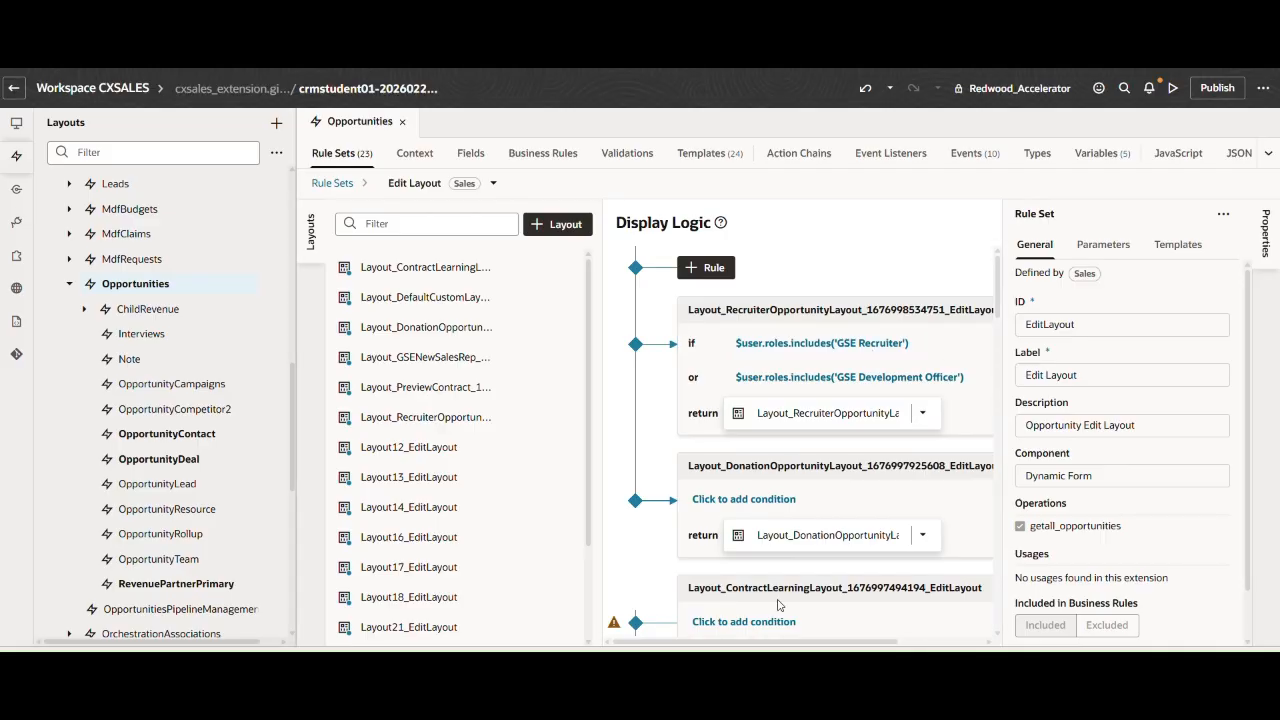
pyautogui.moveTo(862, 665)
pyautogui.click(945, 612)
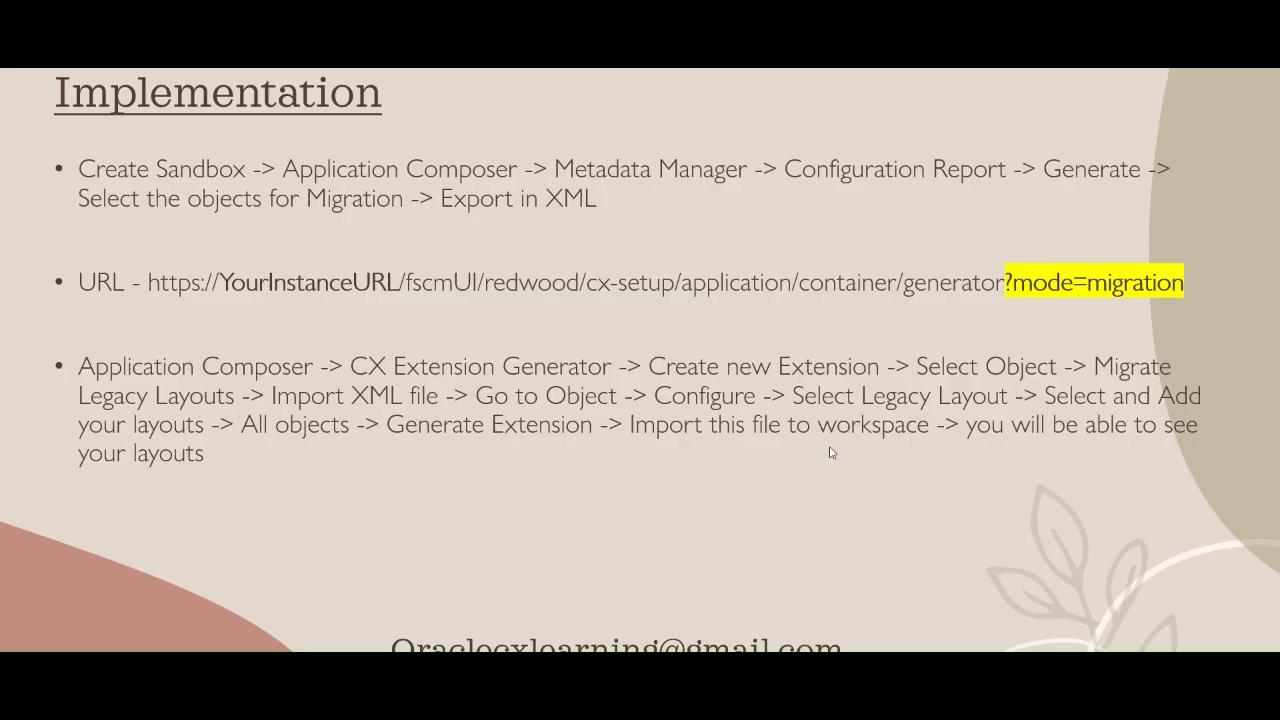
pyautogui.press('Right')
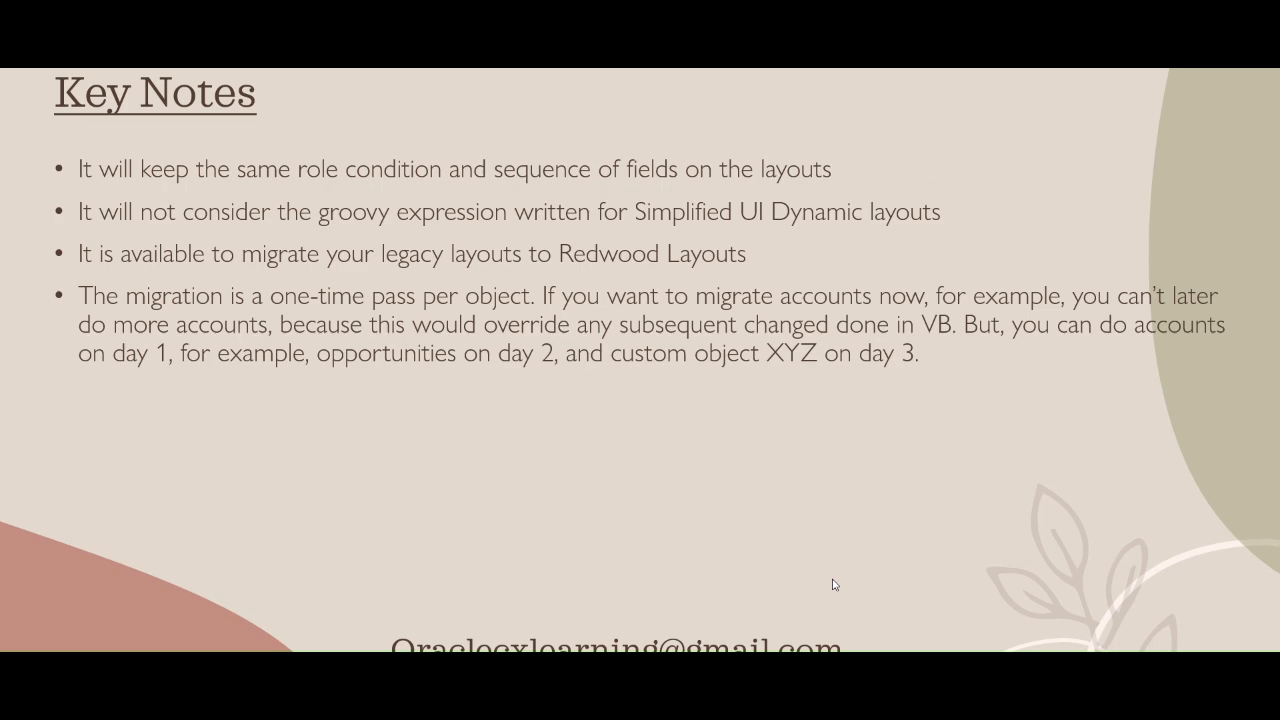